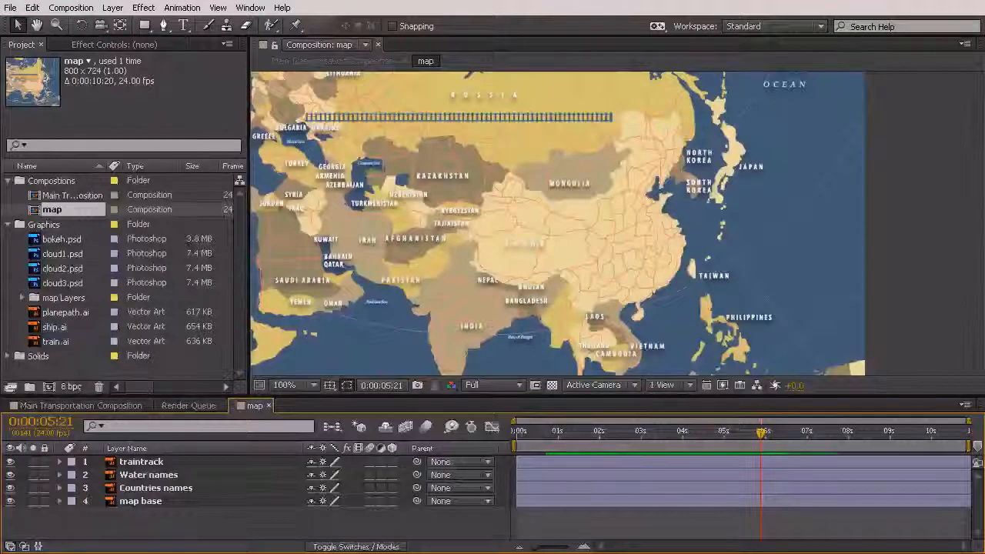
# Add train.ai to the map composition as a new layer above traintrack
pyautogui.moveTo(421, 142); pyautogui.dragTo(498, 189)
pyautogui.scroll(2, 427, 149)
pyautogui.scroll(-1, 427, 148)
pyautogui.moveTo(429, 151); pyautogui.dragTo(510, 243)
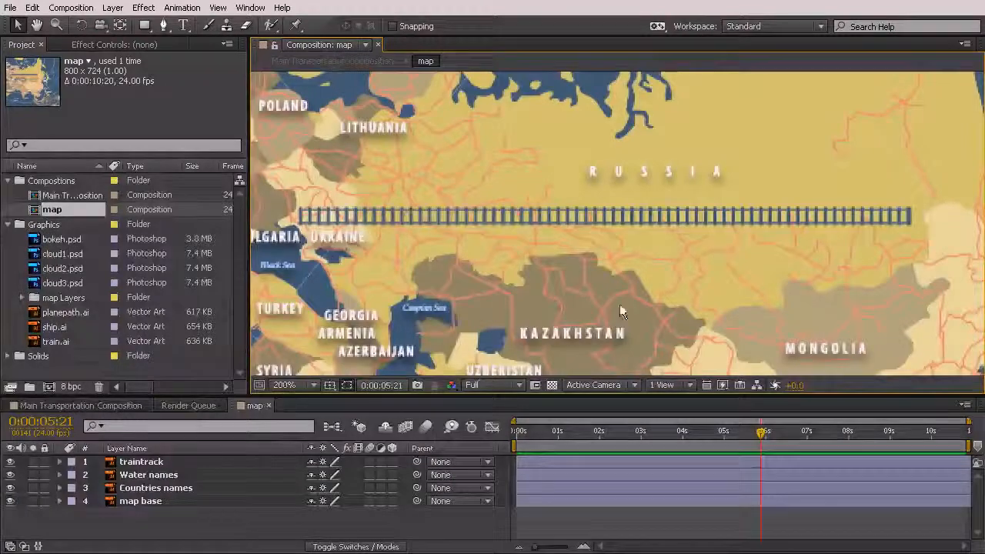
pyautogui.click(55, 341)
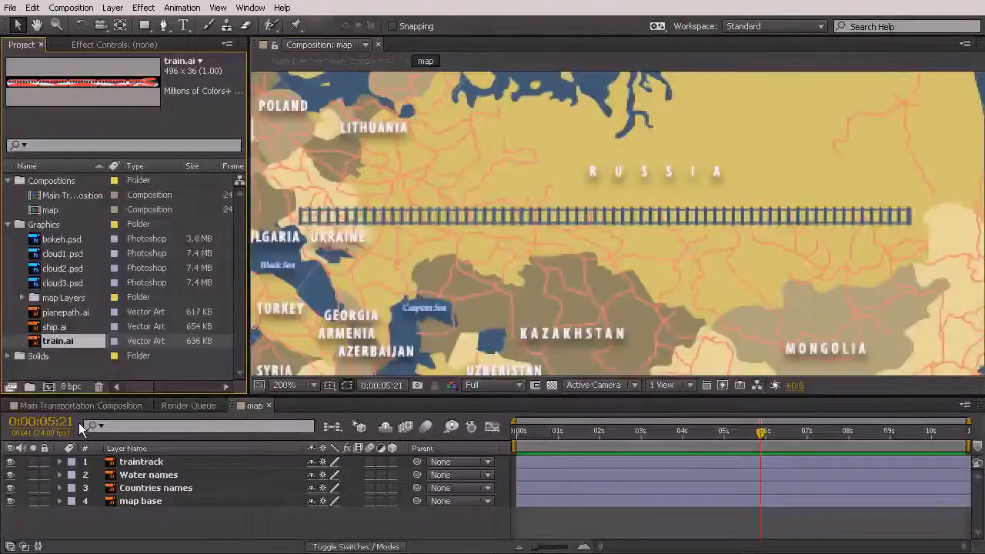
pyautogui.moveTo(102, 447); pyautogui.dragTo(106, 466)
# Scale the train down to about half the railway track's length and place it on the track's western end
pyautogui.moveTo(518, 371); pyautogui.dragTo(461, 202)
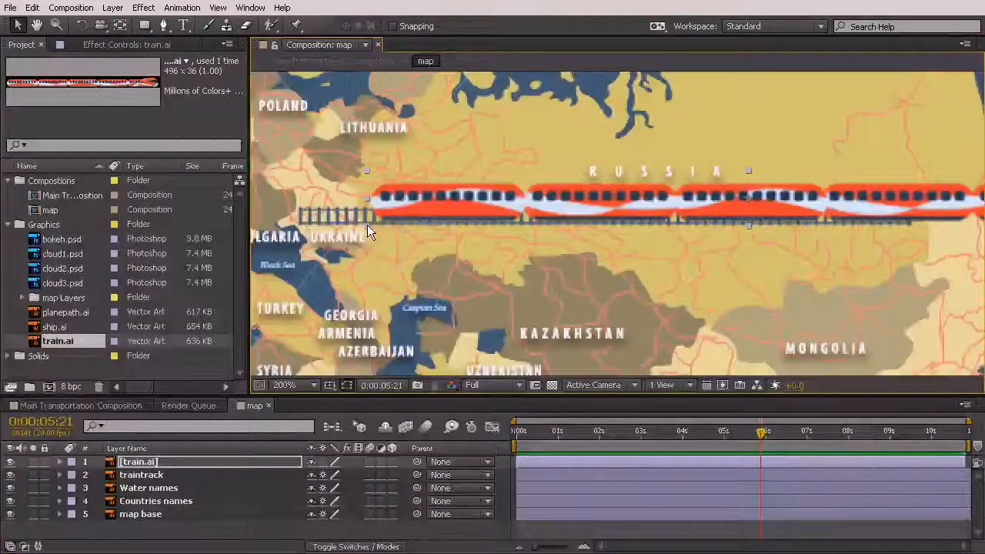
pyautogui.moveTo(367, 225); pyautogui.dragTo(549, 206)
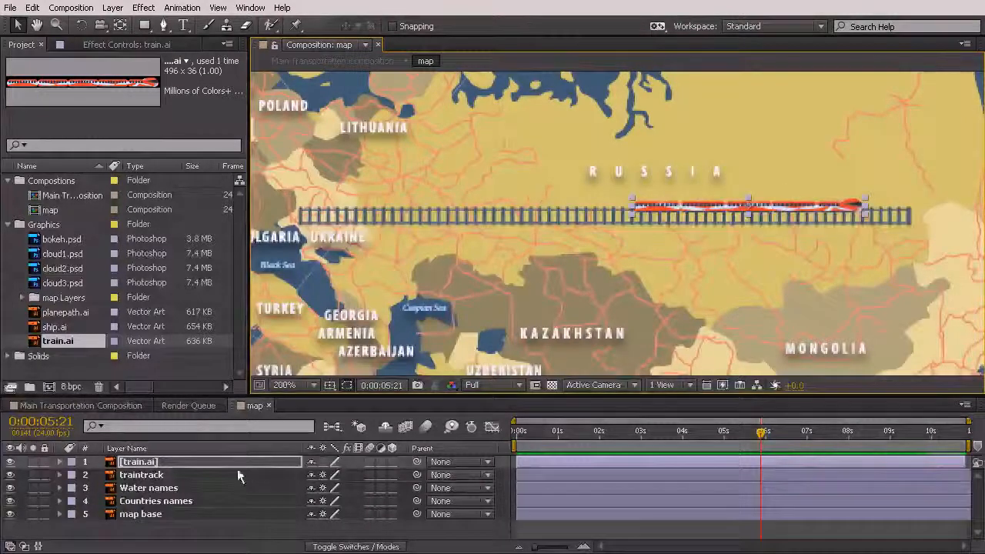
pyautogui.moveTo(632, 215); pyautogui.dragTo(585, 218)
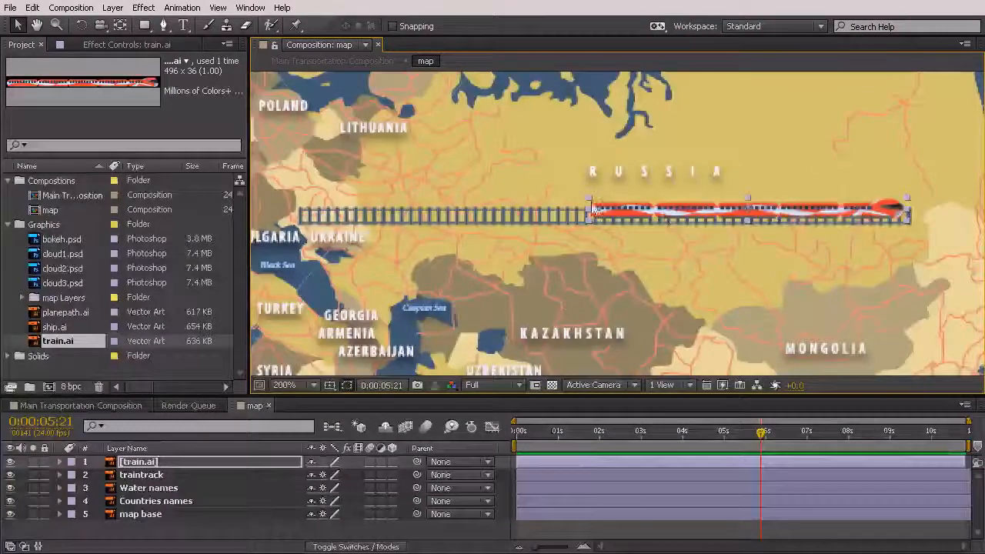
pyautogui.moveTo(858, 217); pyautogui.dragTo(568, 222)
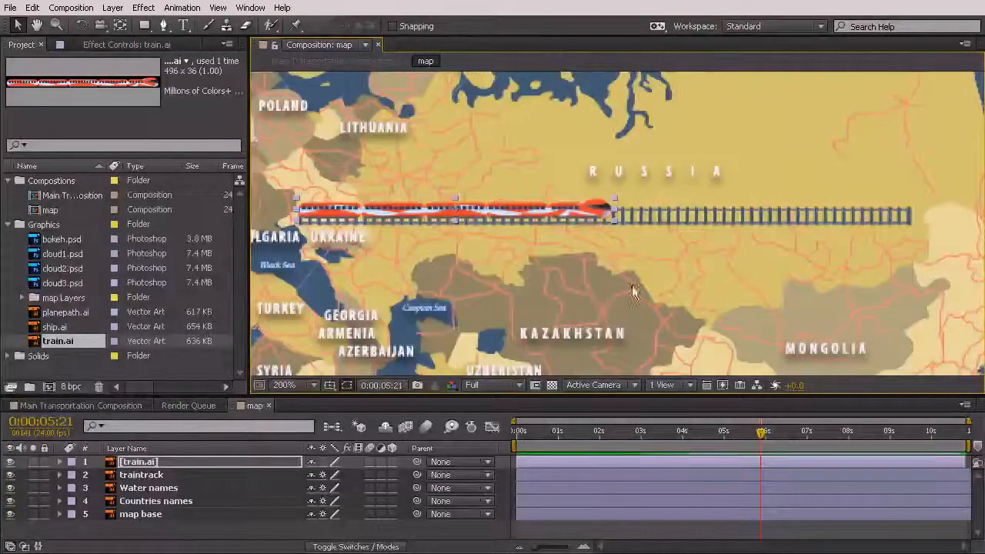
# Shift the train west along the track until it is outside the main composition's frame at 0:00:05:11
pyautogui.click(98, 405)
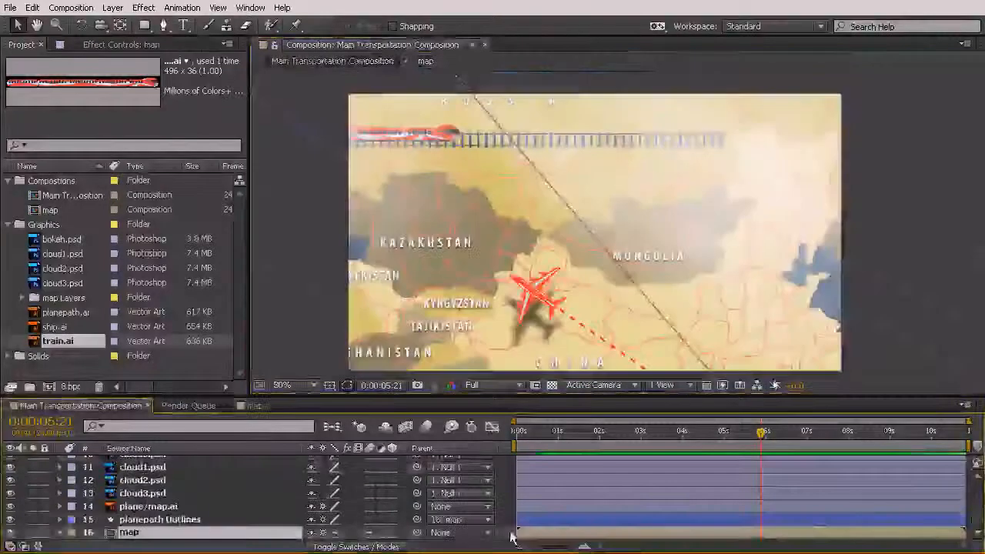
pyautogui.moveTo(774, 437); pyautogui.dragTo(742, 462)
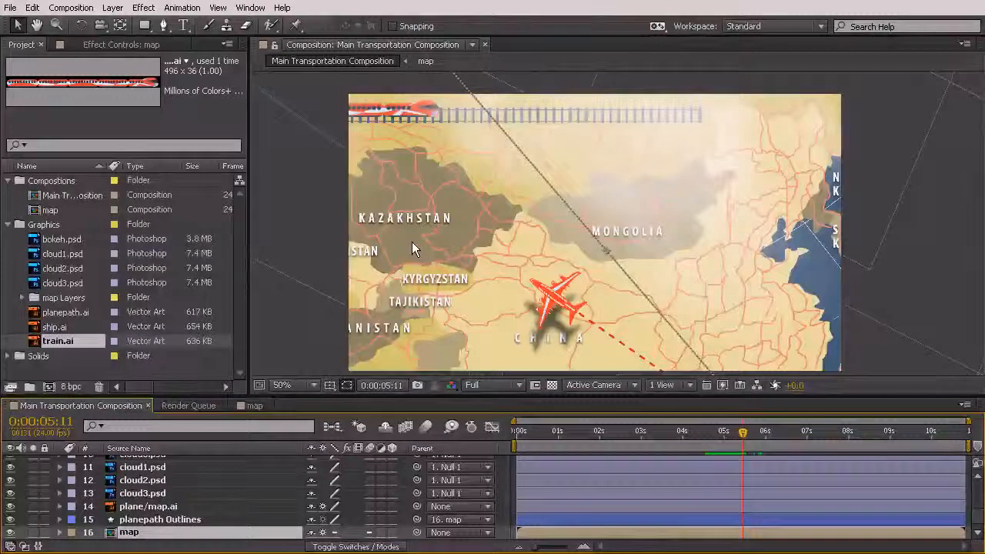
pyautogui.click(255, 407)
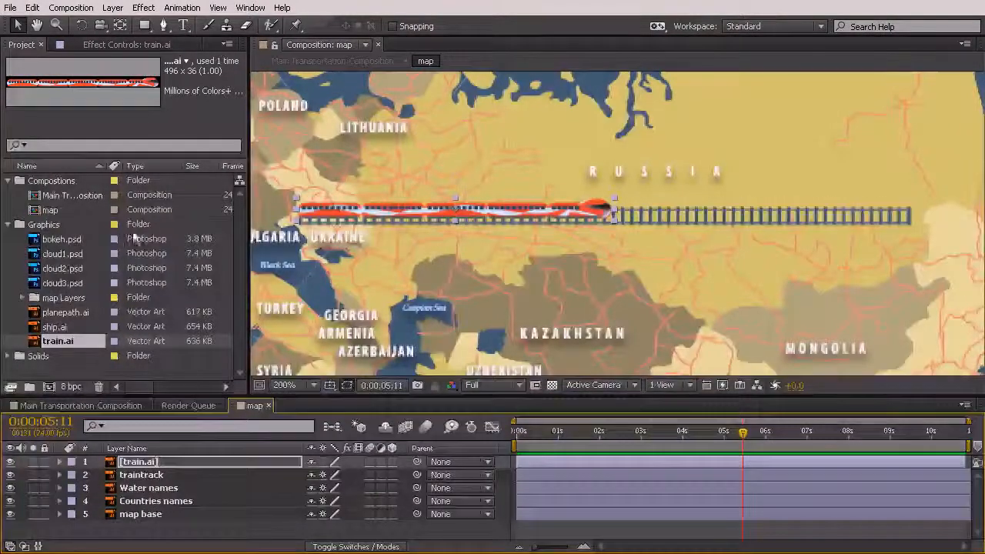
pyautogui.moveTo(571, 210); pyautogui.dragTo(416, 210)
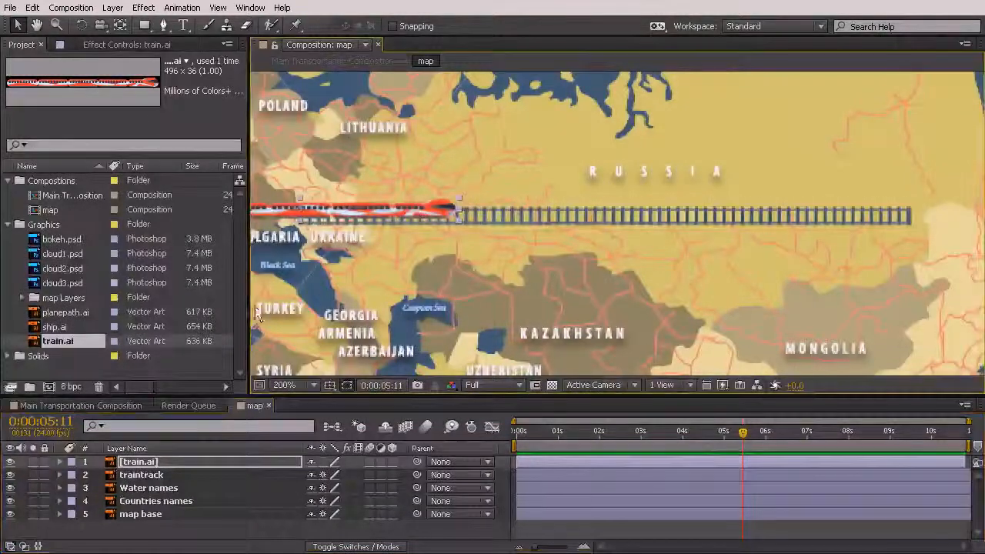
pyautogui.click(83, 406)
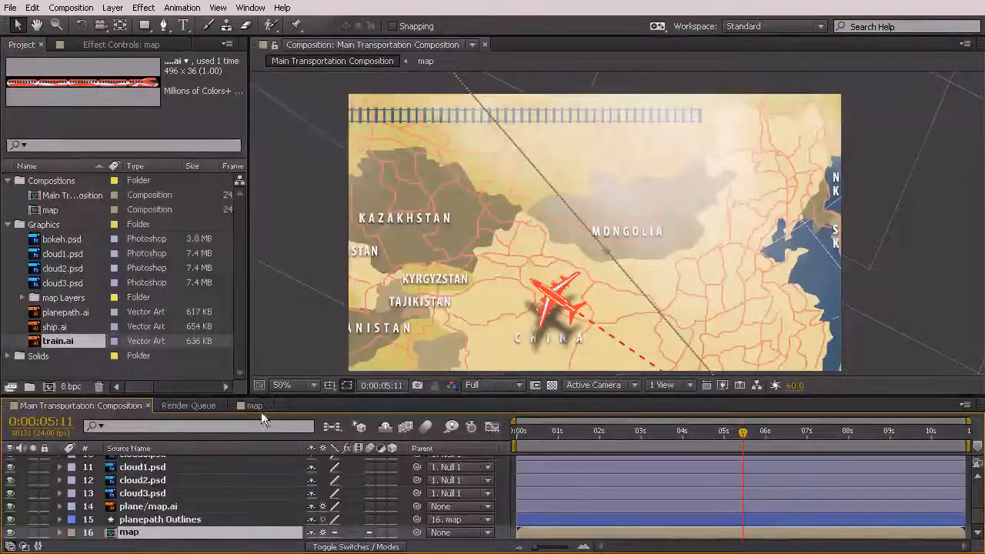
# Set a starting Position keyframe on the train.ai layer in the map composition at 0:00:05:11
pyautogui.doubleClick(285, 533)
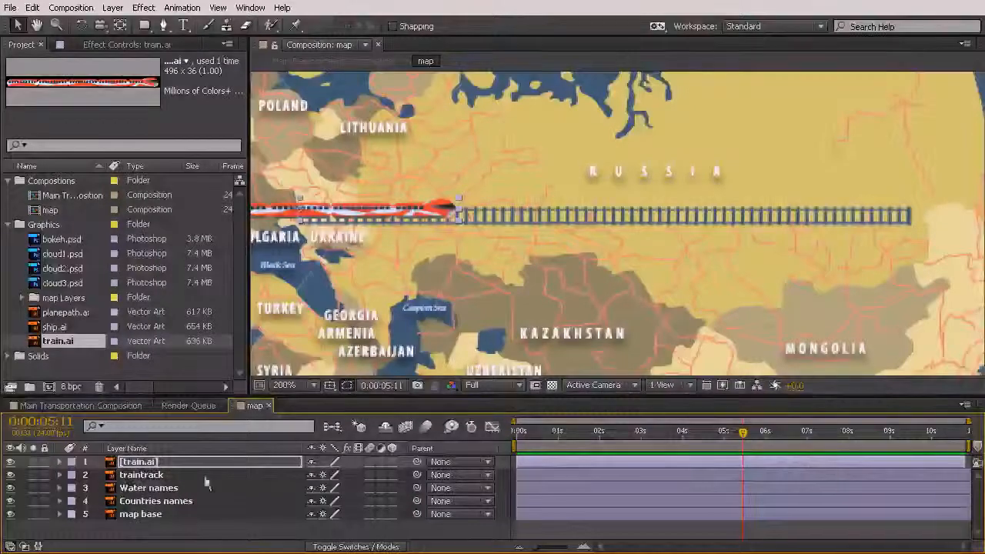
pyautogui.click(141, 464)
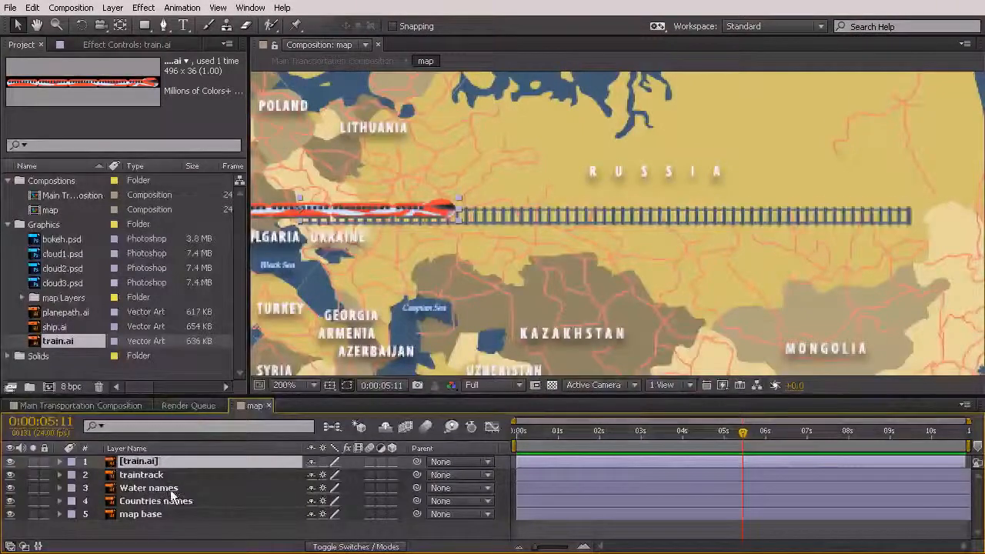
pyautogui.press('p')
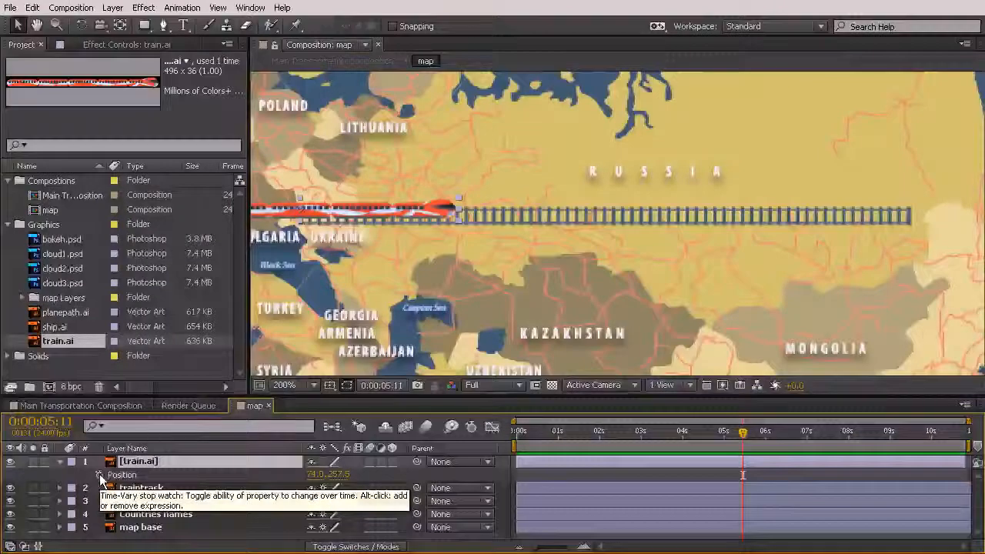
pyautogui.click(99, 475)
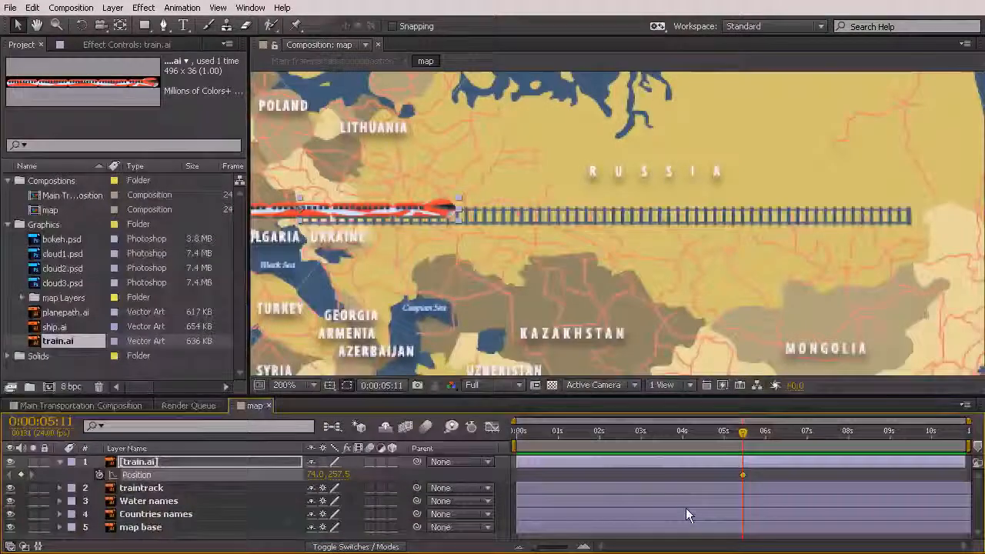
# Keyframe the train at the track's eastern end, position 365.5, 257.5, at 0:00:07:19
pyautogui.click(75, 407)
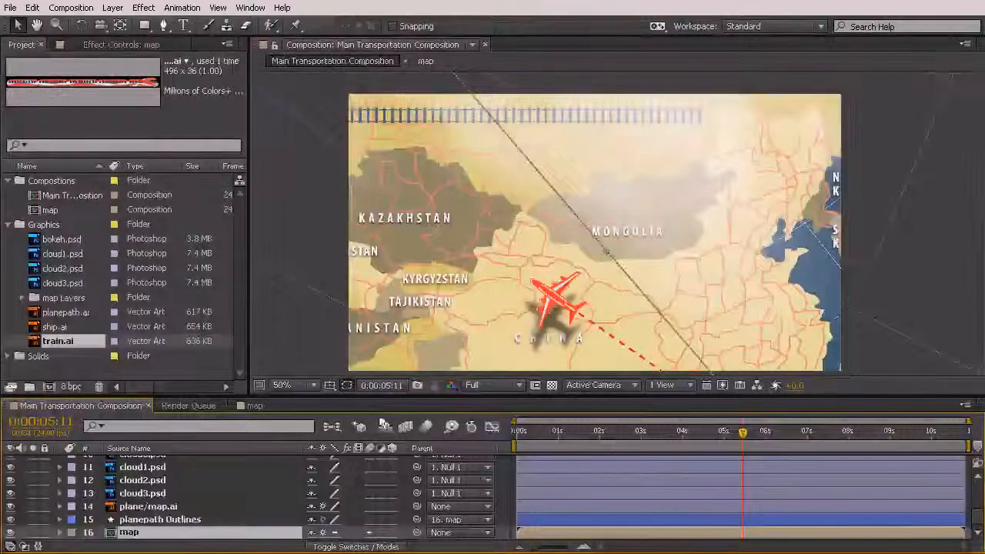
pyautogui.moveTo(764, 437); pyautogui.dragTo(842, 457)
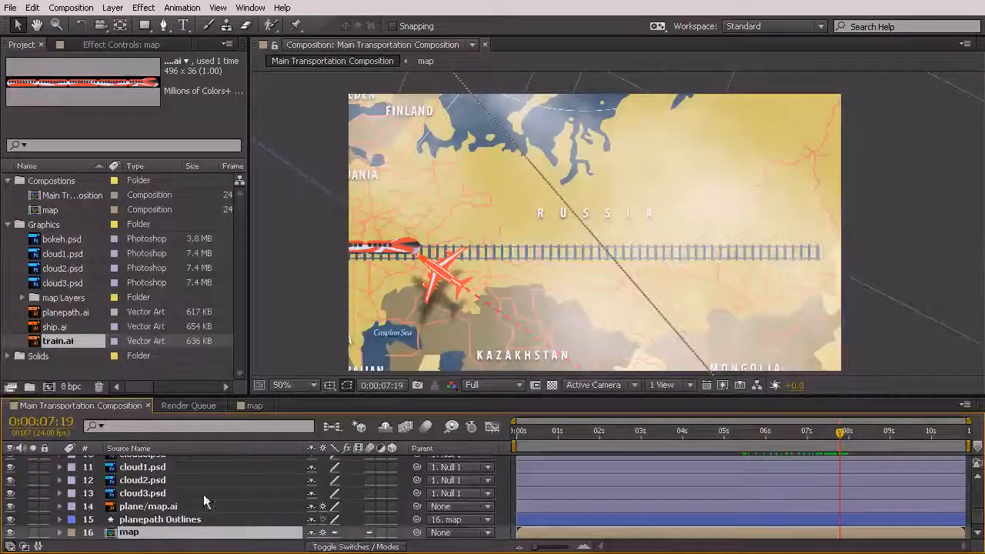
pyautogui.doubleClick(128, 533)
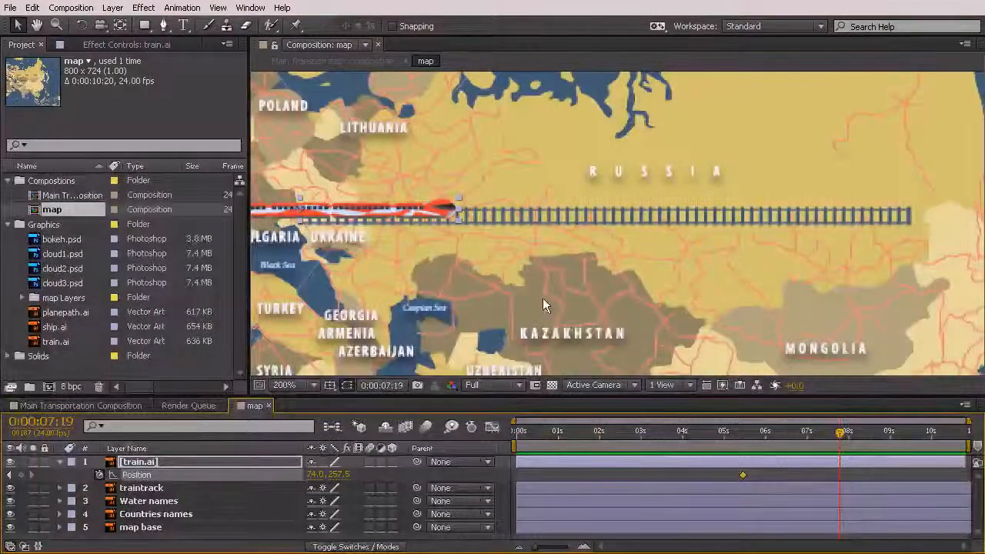
pyautogui.moveTo(370, 214); pyautogui.dragTo(804, 212)
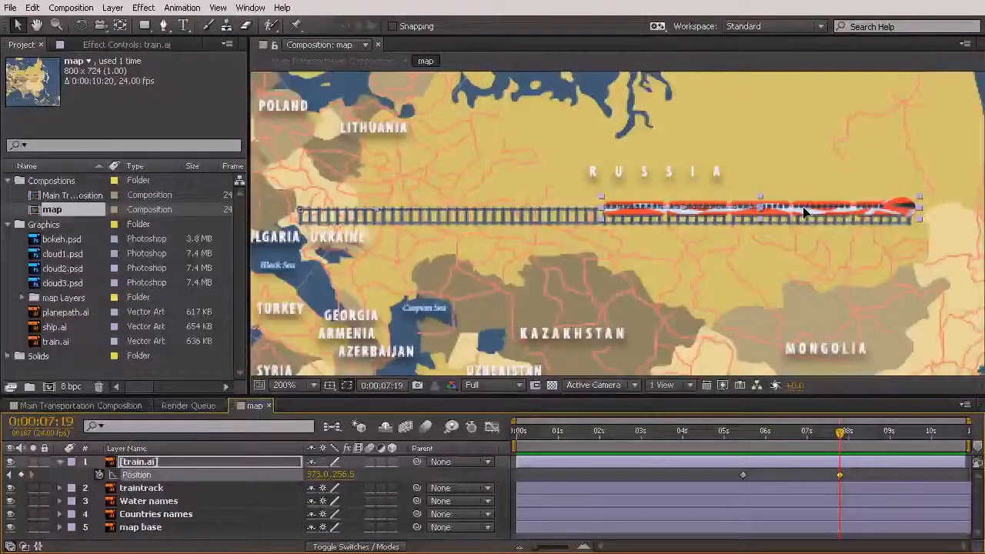
pyautogui.press('Down')
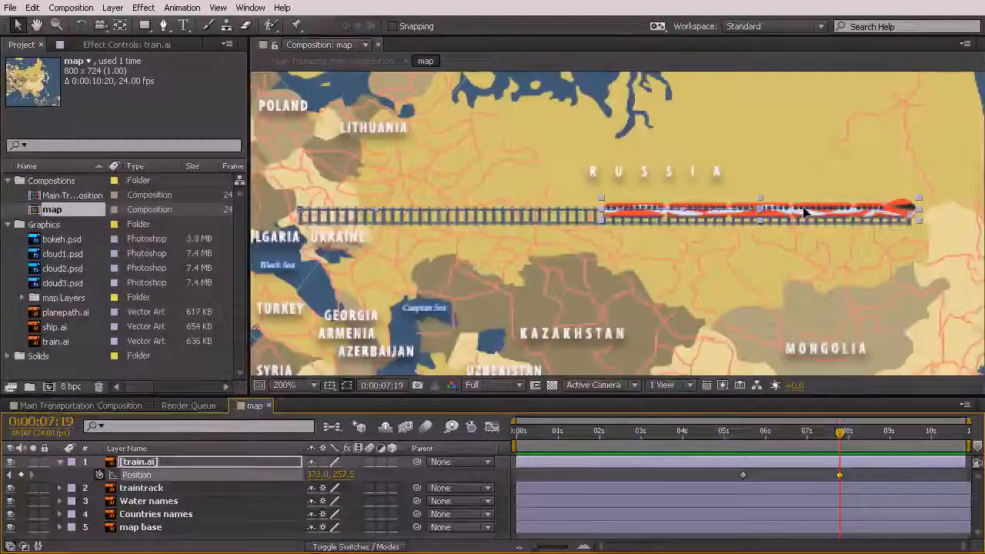
pyautogui.moveTo(805, 212); pyautogui.dragTo(647, 207)
pyautogui.moveTo(730, 252); pyautogui.dragTo(792, 250)
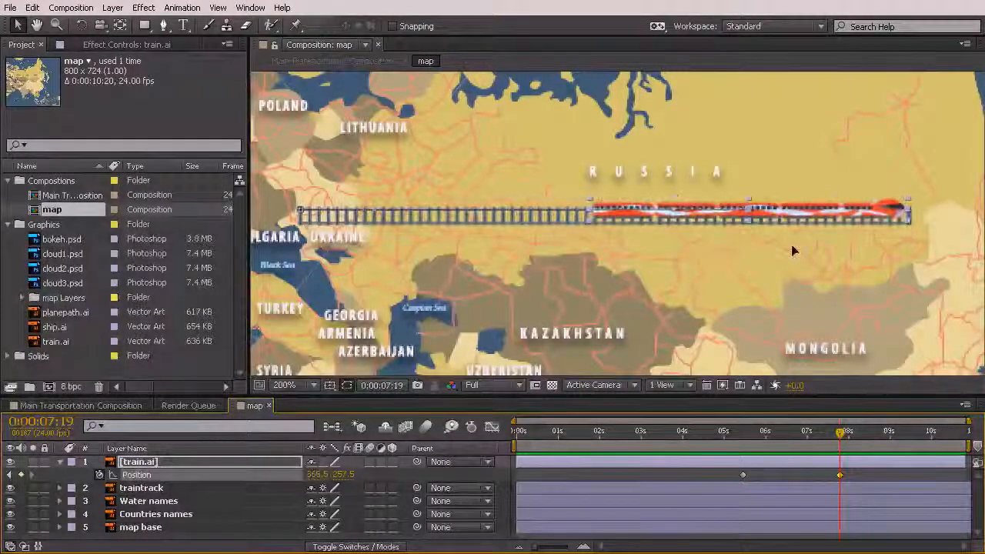
pyautogui.click(865, 306)
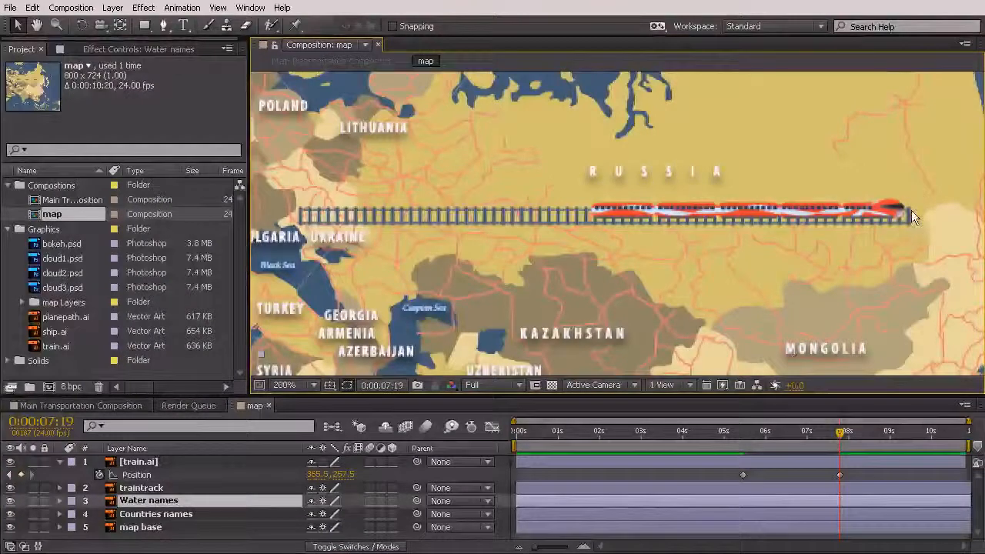
# Limit the work area to 0:00:05:09 through 0:00:07:23 and preview the train's movement
pyautogui.moveTo(841, 435); pyautogui.dragTo(741, 478)
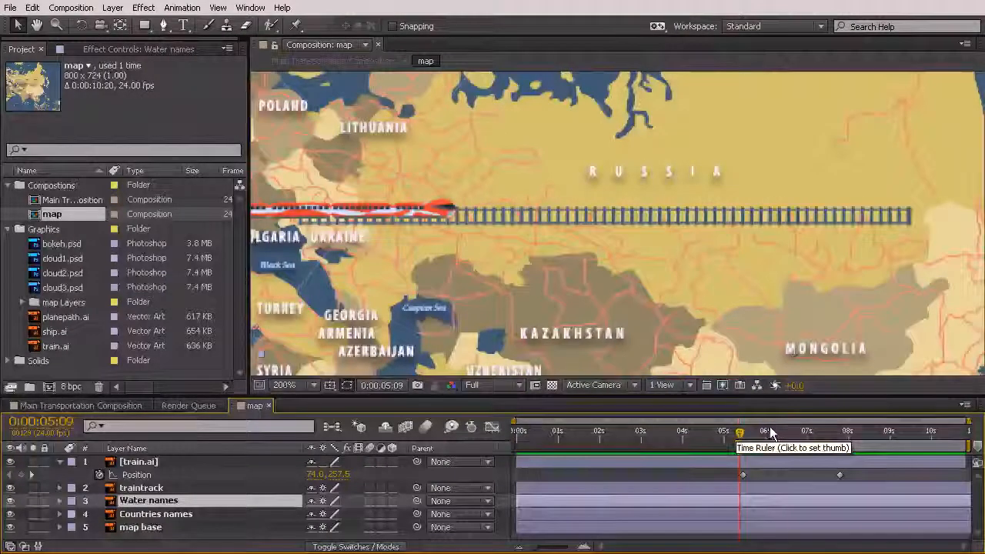
pyautogui.click(846, 432)
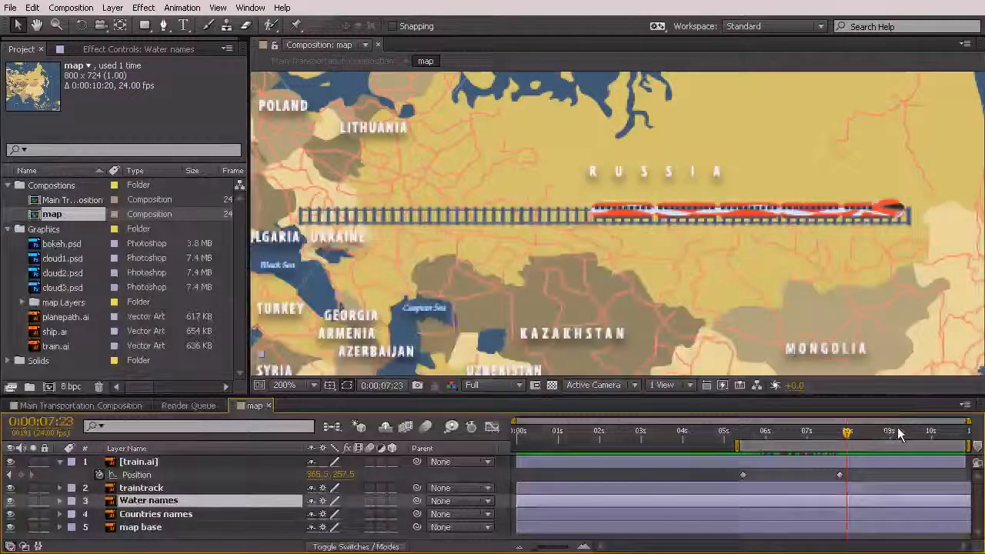
pyautogui.press('n')
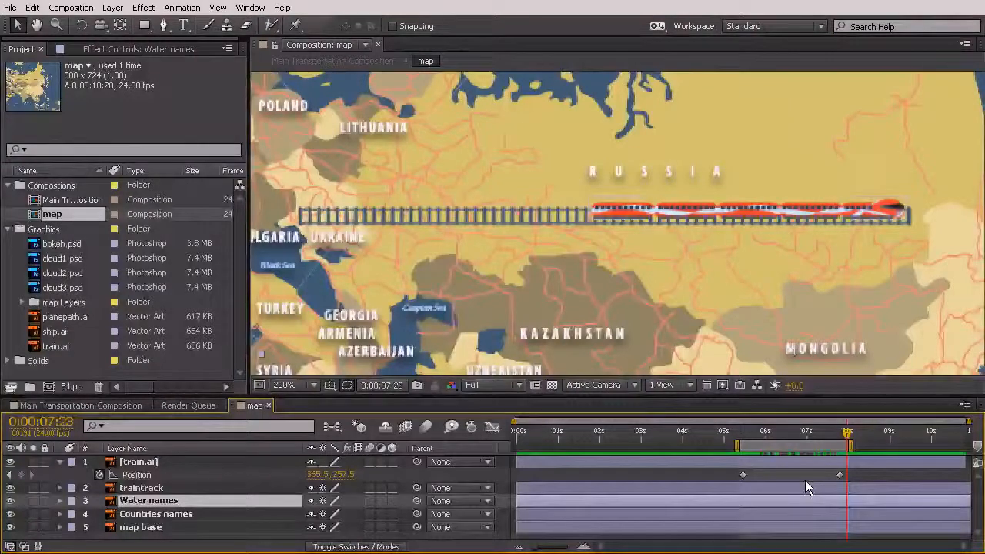
pyautogui.press('KP_0')
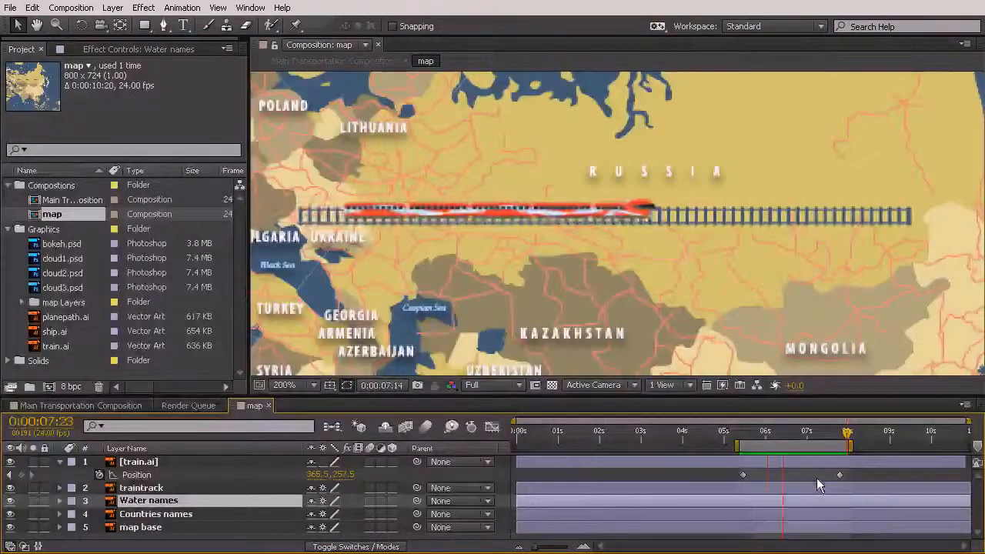
pyautogui.click(879, 481)
pyautogui.moveTo(878, 476); pyautogui.dragTo(724, 480)
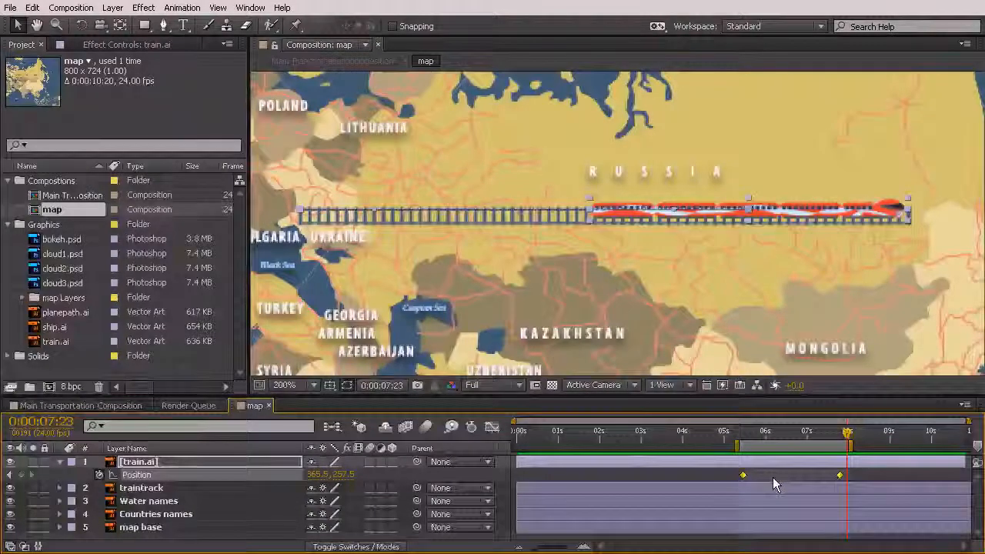
pyautogui.moveTo(769, 435)
pyautogui.mouseDown()
pyautogui.moveTo(729, 436)
pyautogui.moveTo(764, 447)
pyautogui.mouseUp()
pyautogui.moveTo(766, 488); pyautogui.dragTo(675, 524)
pyautogui.moveTo(734, 534); pyautogui.dragTo(765, 512)
pyautogui.click(732, 472)
pyautogui.click(743, 475)
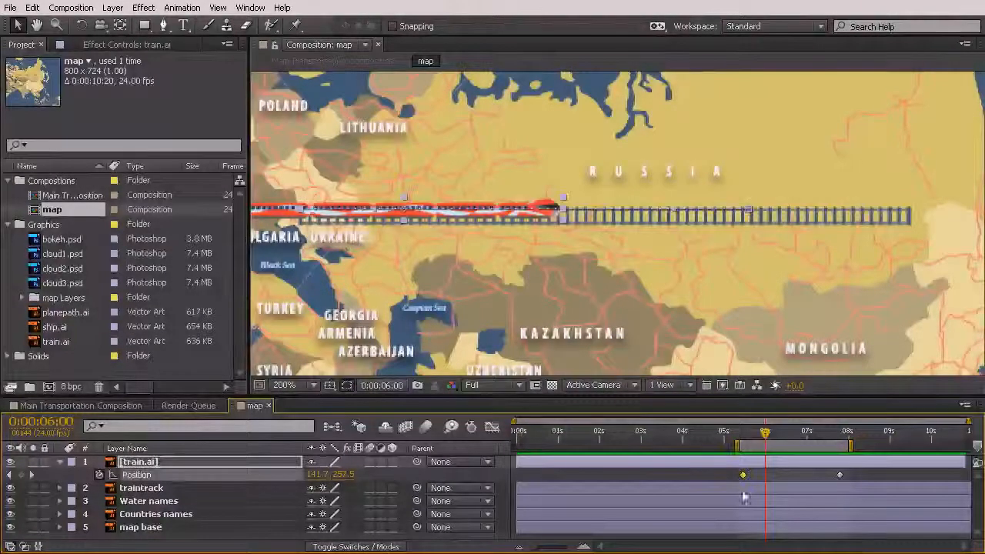
# Apply Easy Ease In to the train's final Position keyframe
pyautogui.click(840, 475)
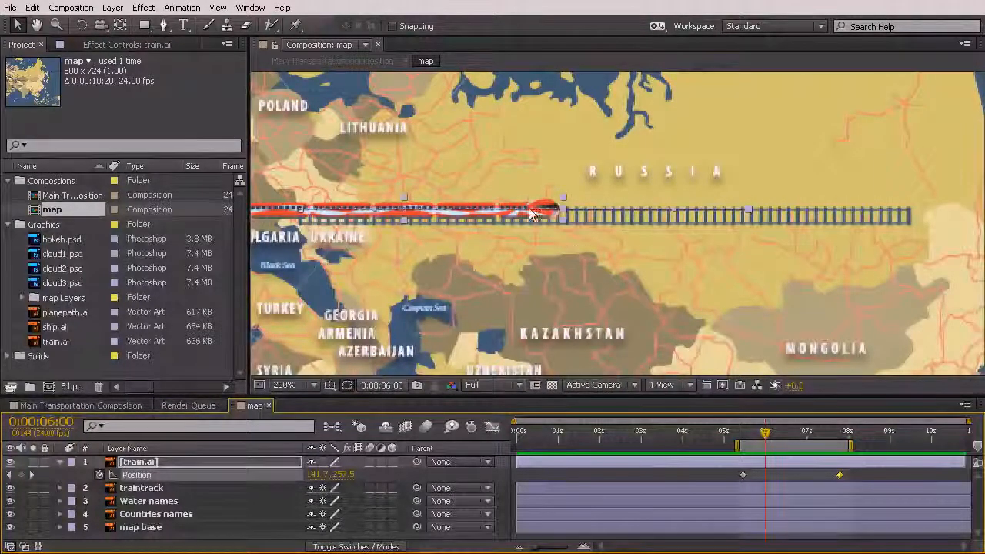
pyautogui.click(183, 7)
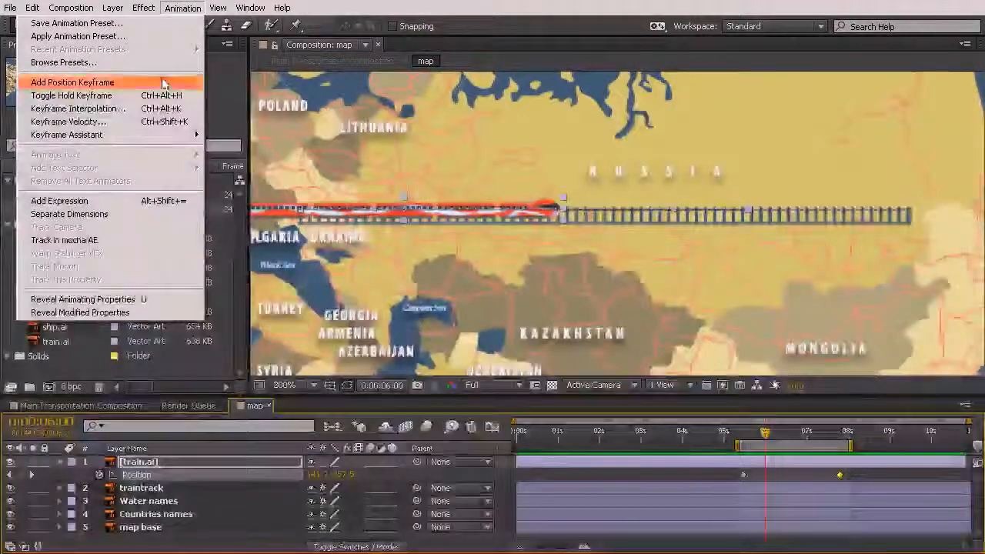
pyautogui.moveTo(151, 136)
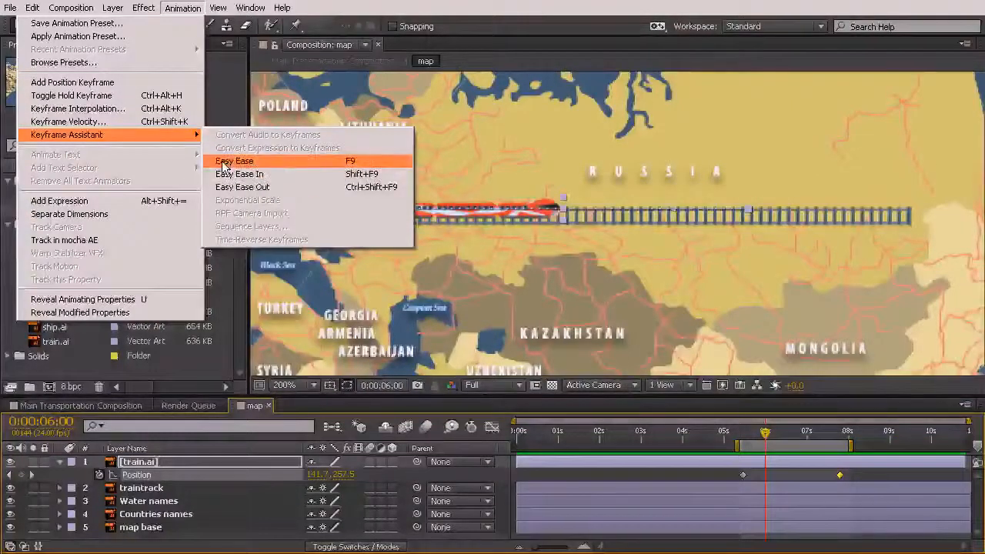
pyautogui.click(269, 174)
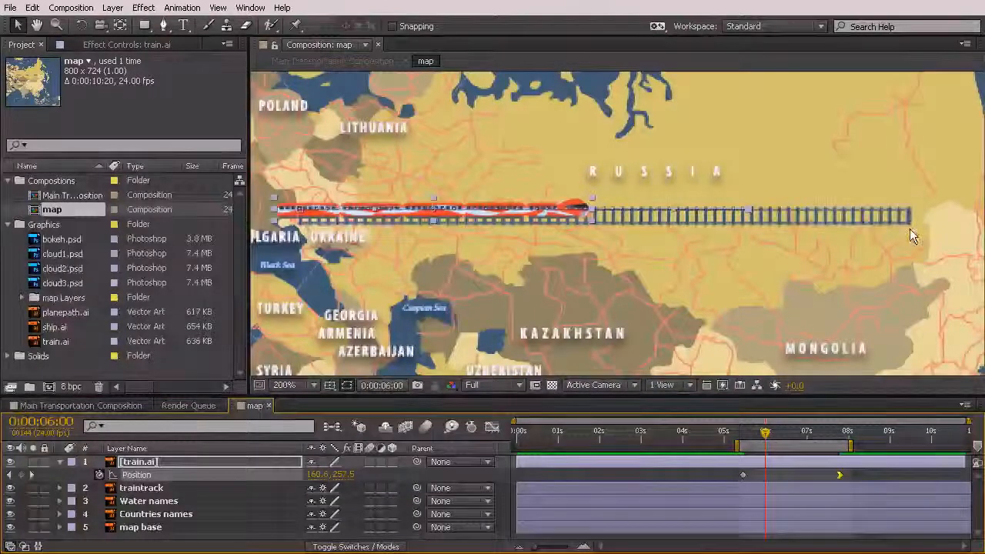
# Scrub between the train's two Position keyframes to check how it slows down at the track's end
pyautogui.moveTo(724, 438); pyautogui.dragTo(841, 470)
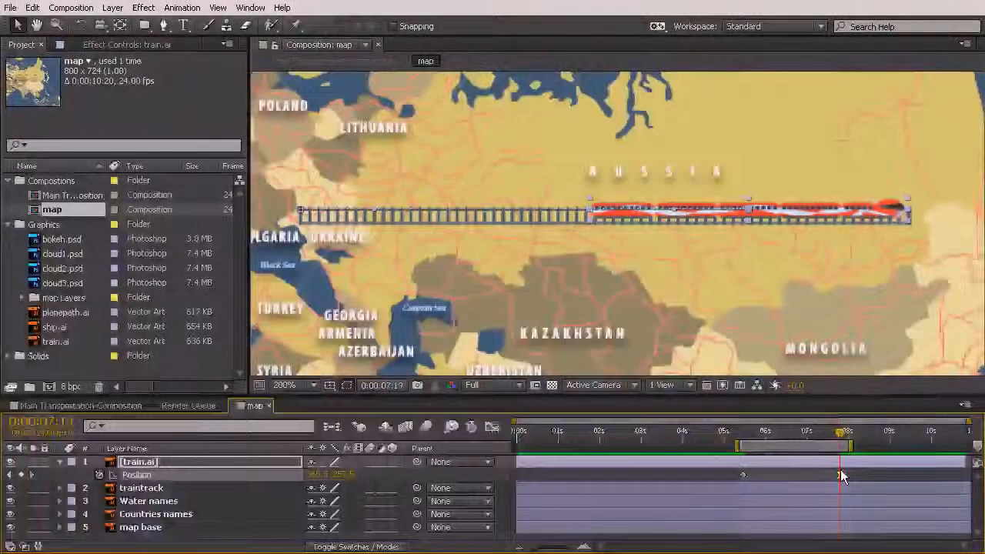
pyautogui.click(743, 435)
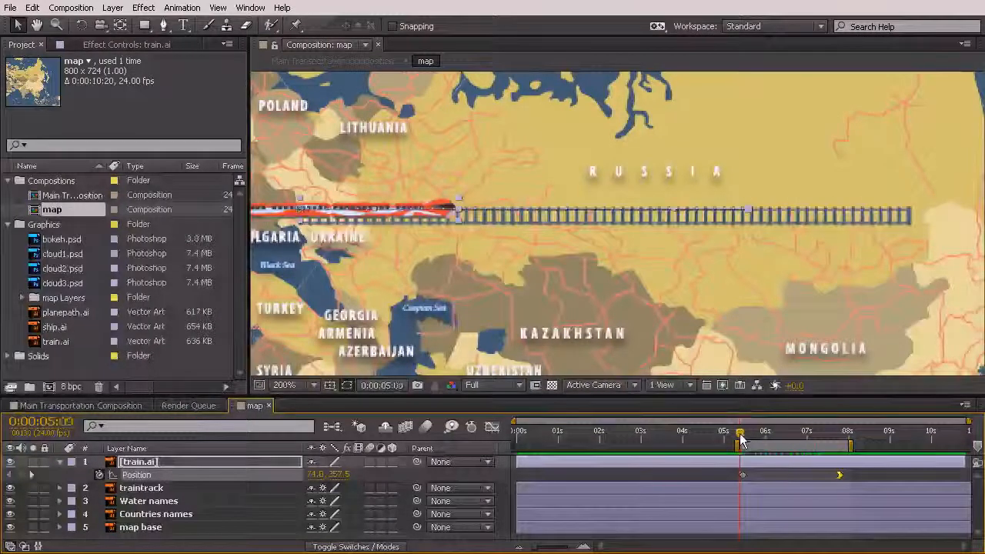
pyautogui.moveTo(743, 437); pyautogui.dragTo(840, 460)
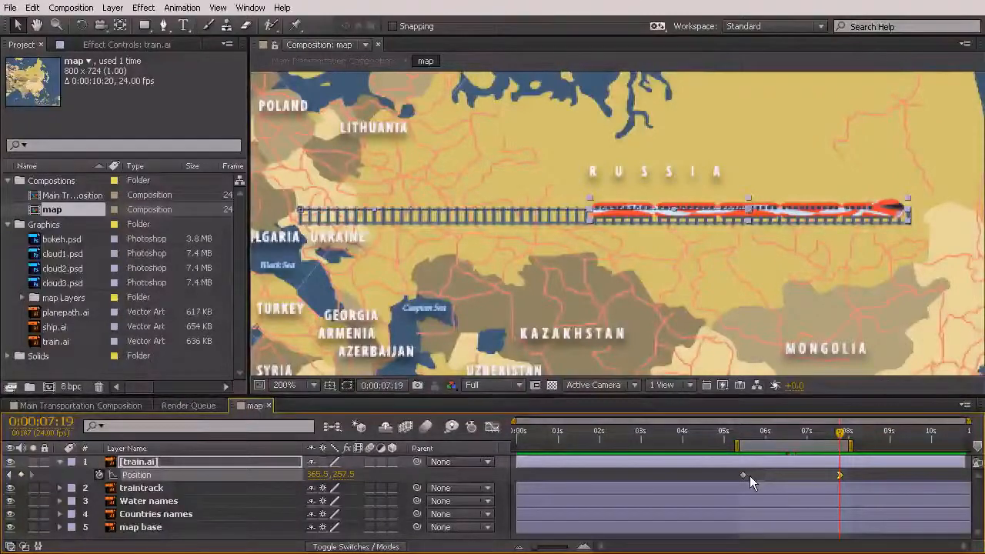
# Preview the train's eased movement and show its Position curves in an enlarged Graph Editor
pyautogui.press('KP_0')
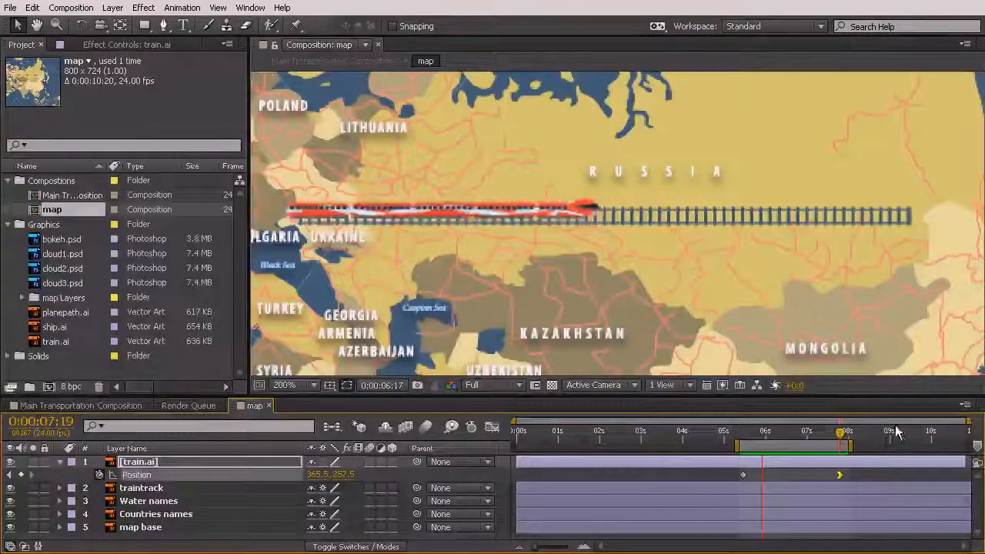
pyautogui.press('space')
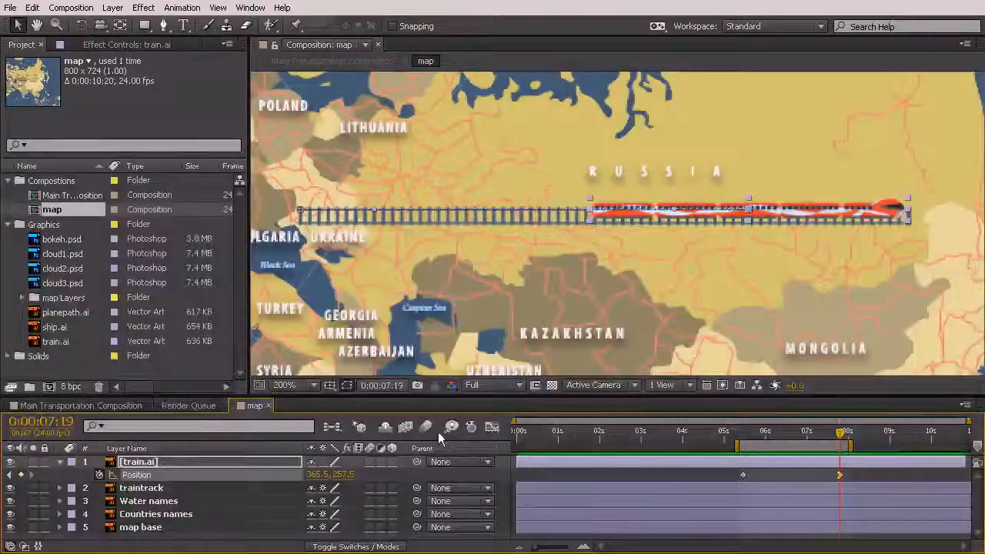
pyautogui.click(494, 427)
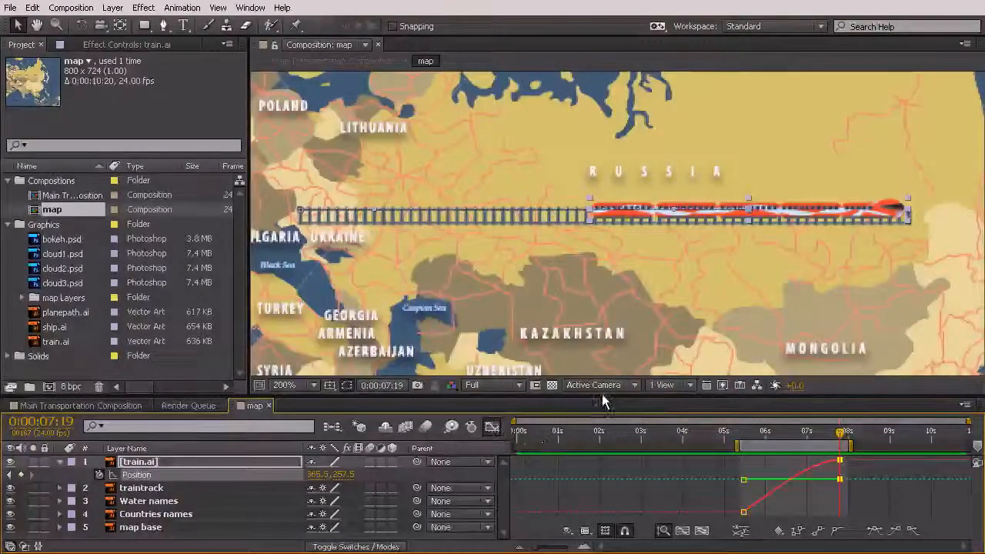
pyautogui.moveTo(604, 400); pyautogui.dragTo(603, 298)
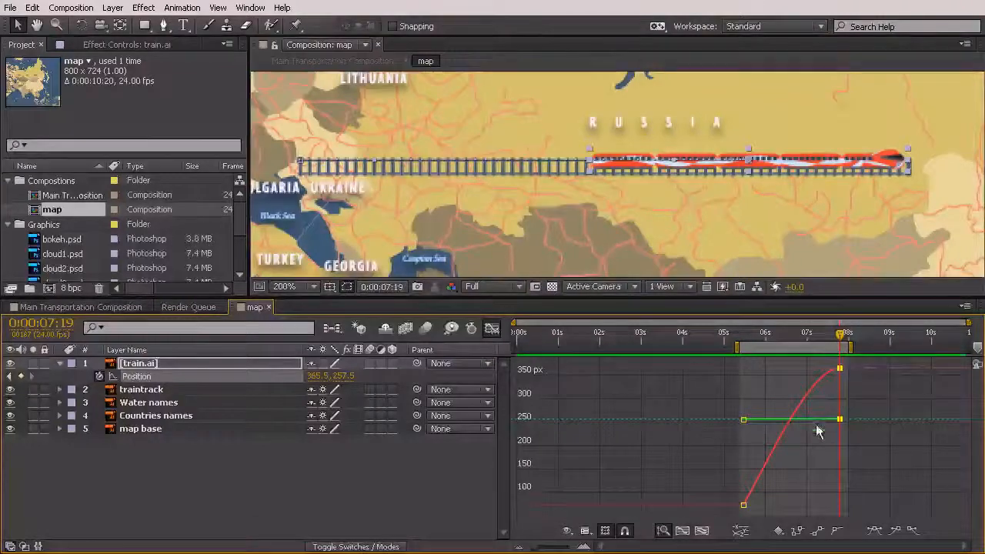
# Separate the train's Position dimensions and flatten the first X Position keyframe's handle into a very short horizontal one
pyautogui.click(741, 532)
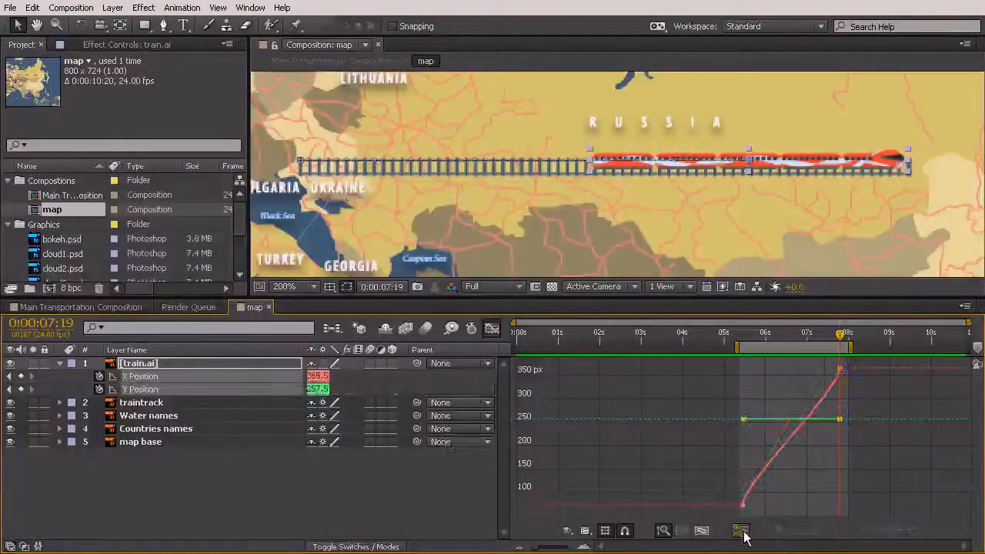
pyautogui.click(840, 368)
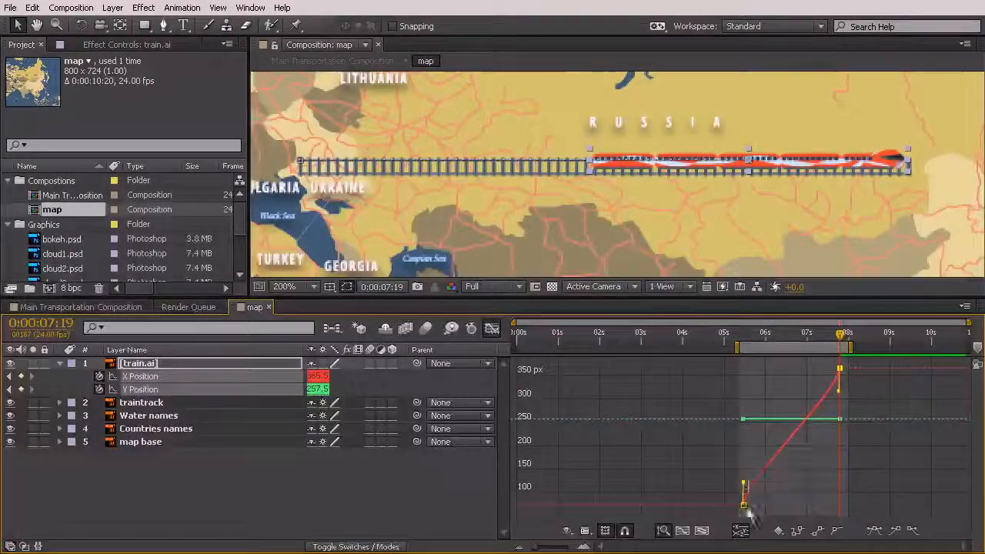
pyautogui.moveTo(744, 502)
pyautogui.mouseDown()
pyautogui.moveTo(823, 505)
pyautogui.moveTo(761, 508)
pyautogui.mouseUp()
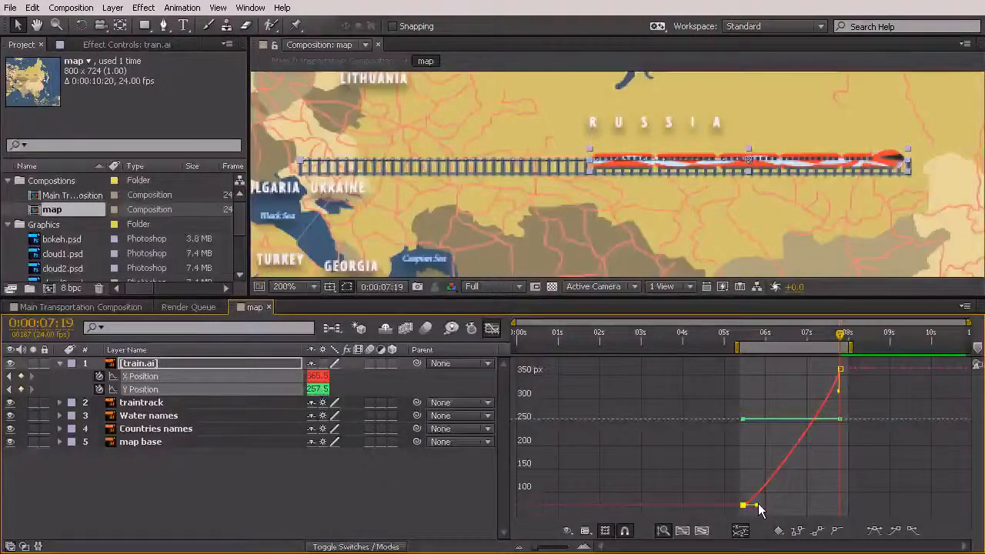
pyautogui.moveTo(760, 508); pyautogui.dragTo(754, 507)
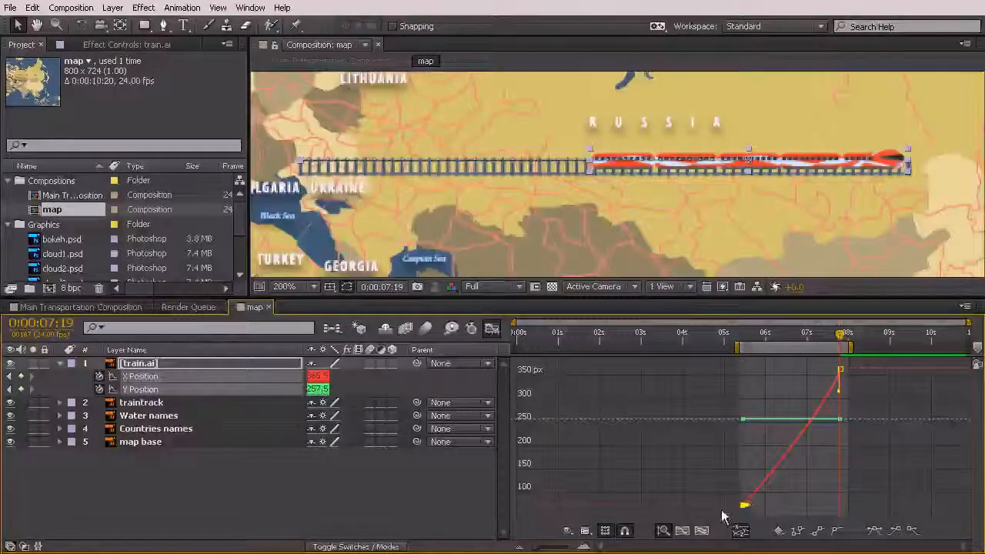
# Extend the last X Position keyframe's handle horizontally back to the first keyframe's time and preview the slowdown
pyautogui.moveTo(733, 507)
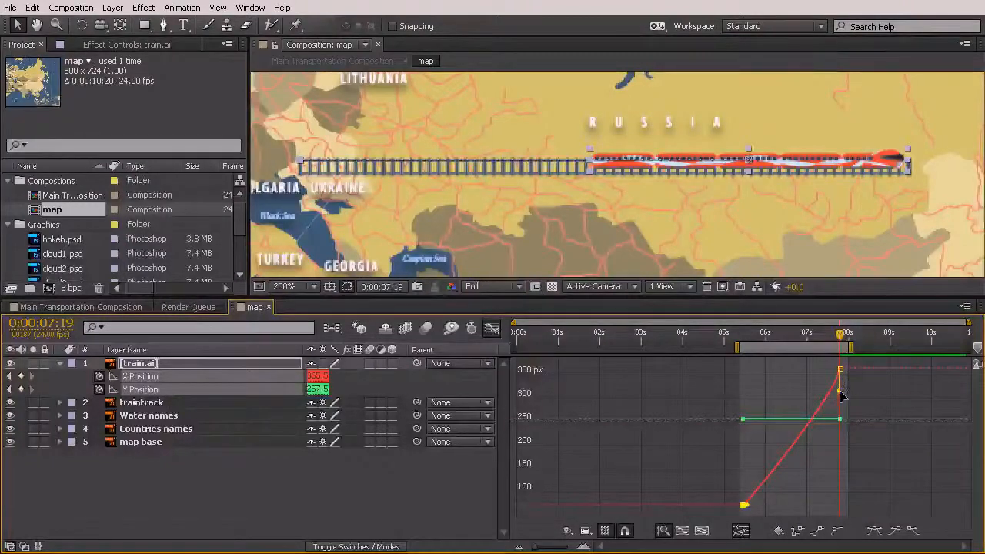
pyautogui.moveTo(840, 389); pyautogui.dragTo(742, 370)
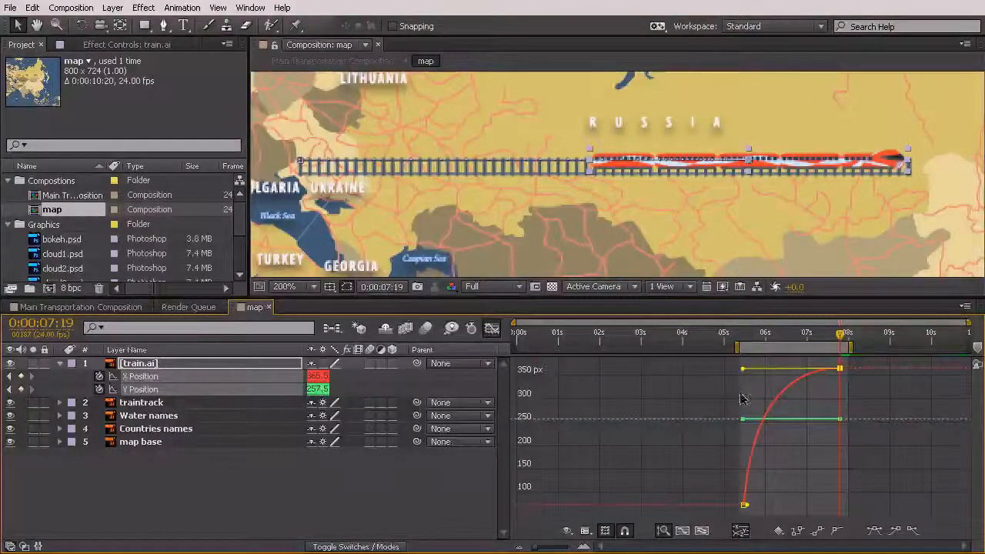
pyautogui.press('space')
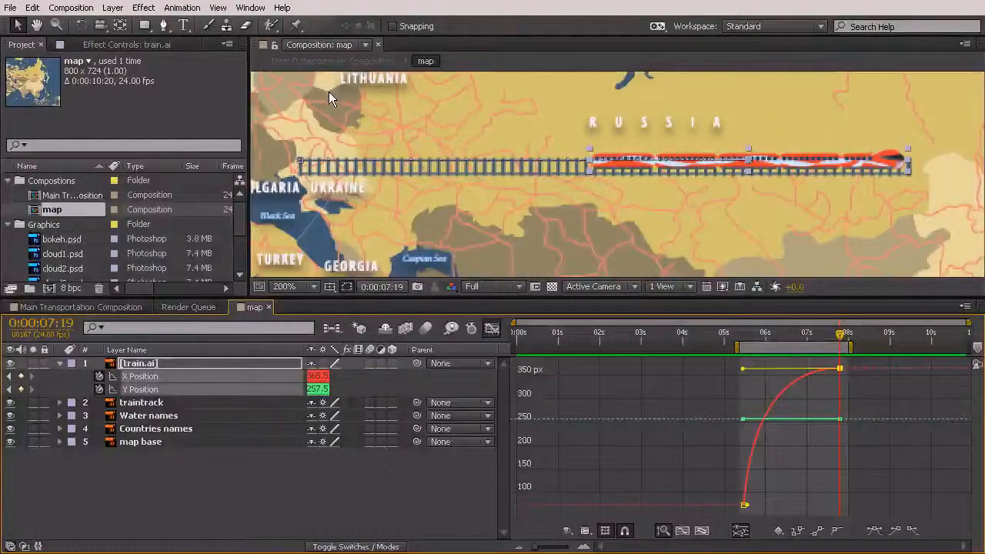
# Set the RAM Preview frame rate to 24 and preview the train's movement
pyautogui.click(253, 9)
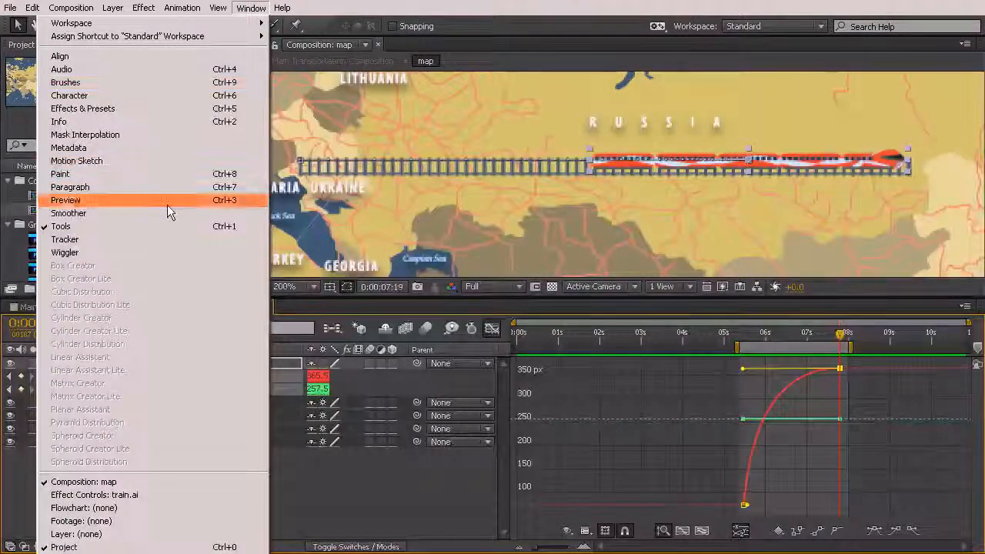
pyautogui.click(68, 200)
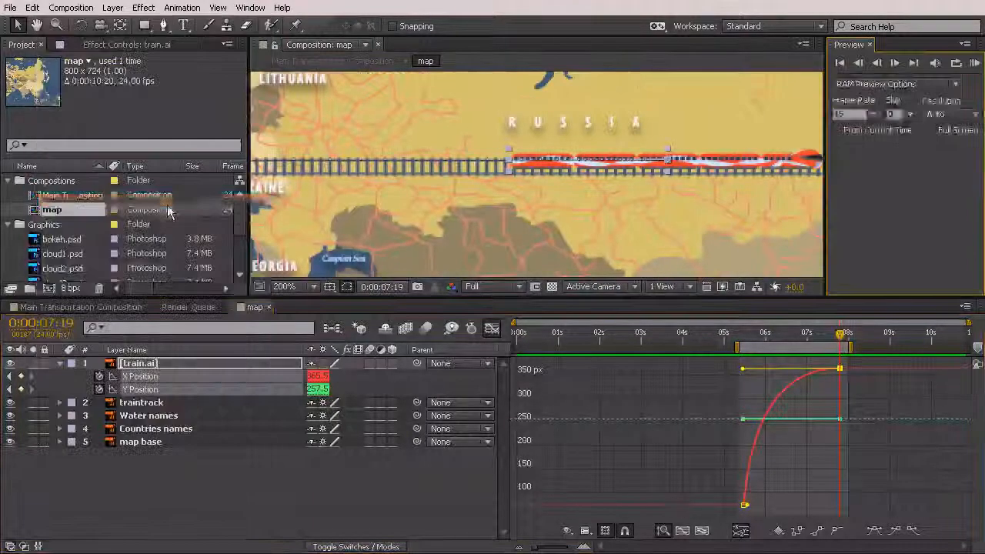
pyautogui.click(876, 114)
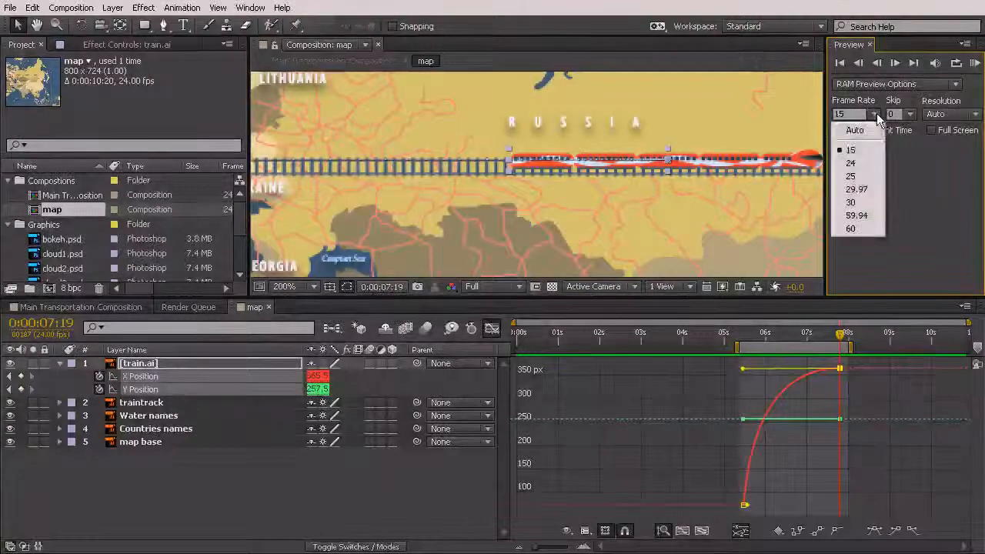
pyautogui.click(861, 163)
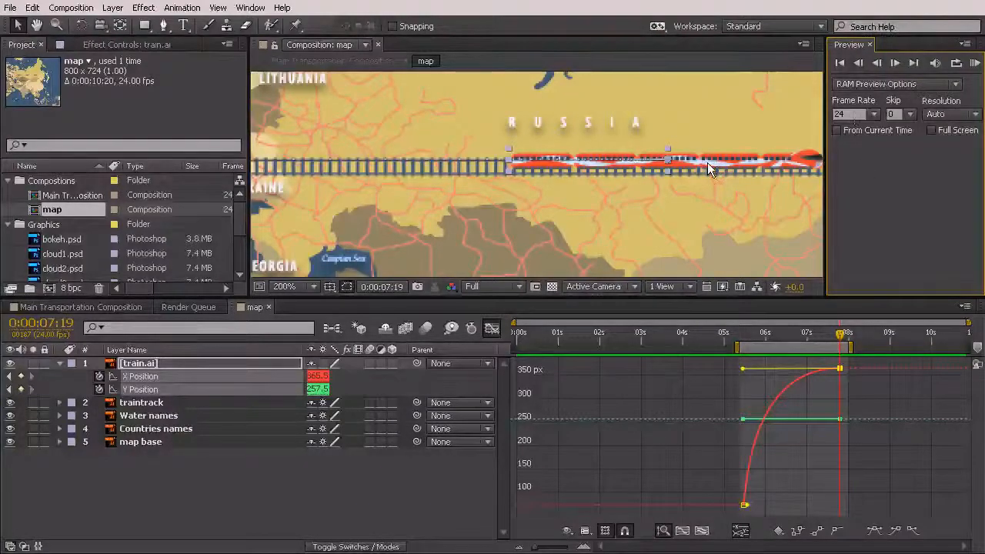
pyautogui.click(871, 46)
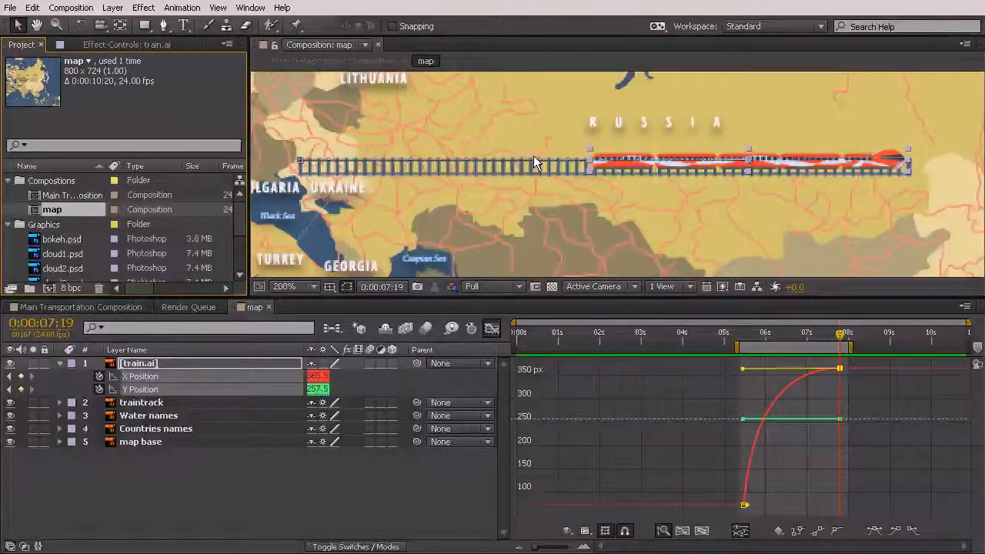
pyautogui.press('KP_0')
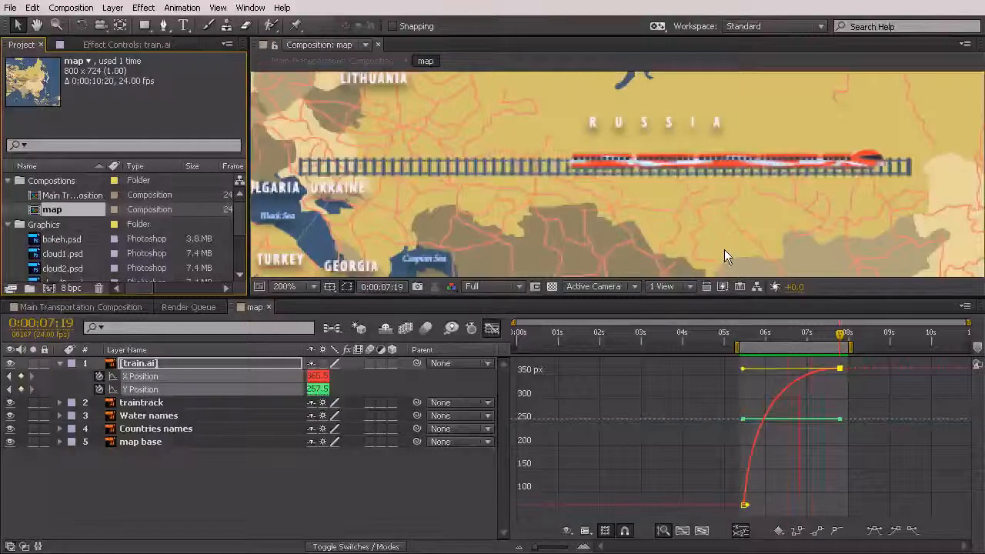
pyautogui.press('space')
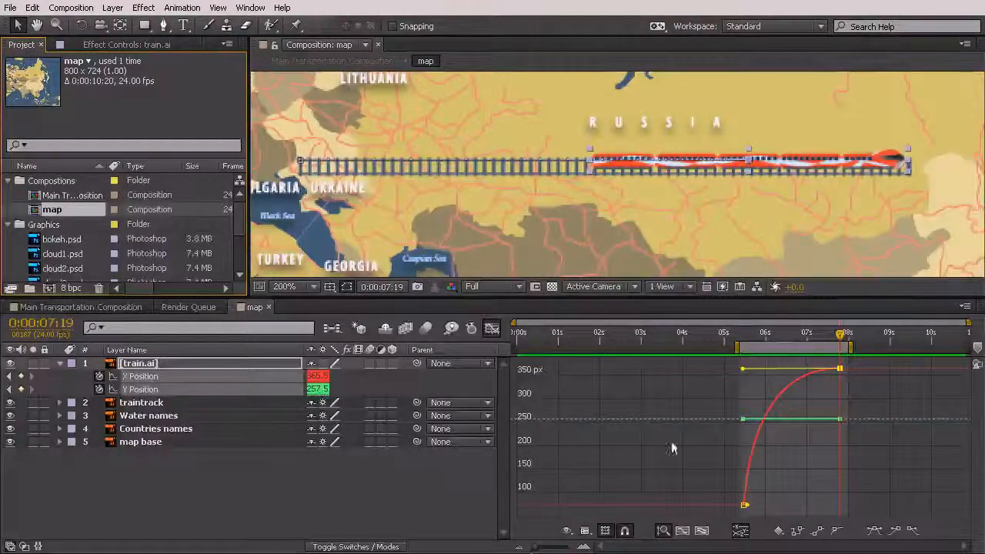
# Enable motion blur in the map composition for the train, Countries names and map base layers, previewing the blurred train from 0:00:05:09
pyautogui.moveTo(843, 337); pyautogui.dragTo(755, 370)
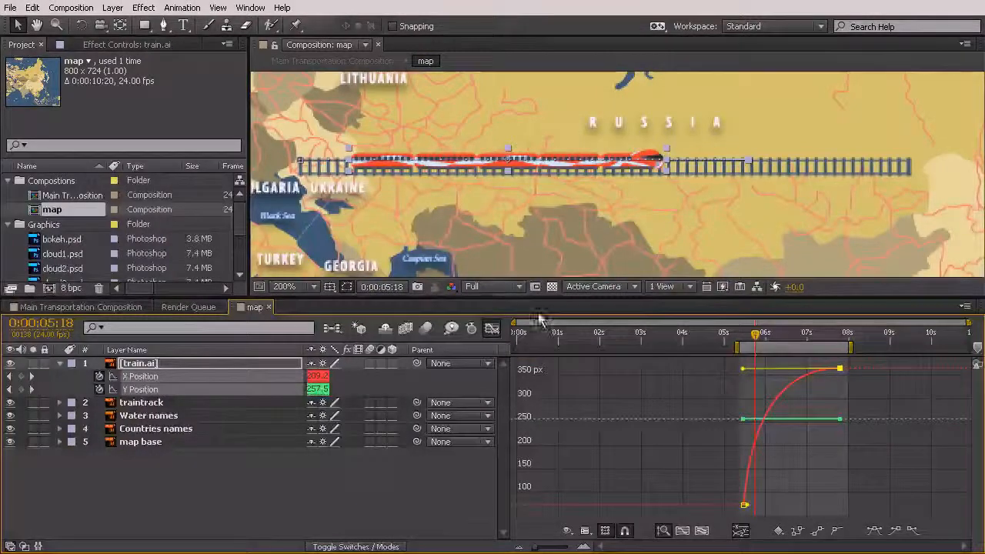
pyautogui.click(370, 363)
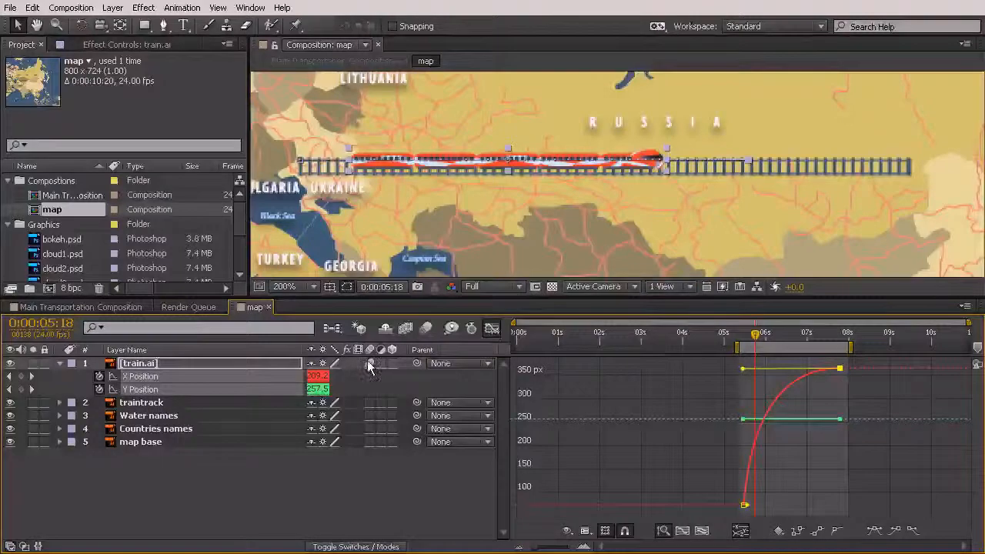
pyautogui.click(428, 330)
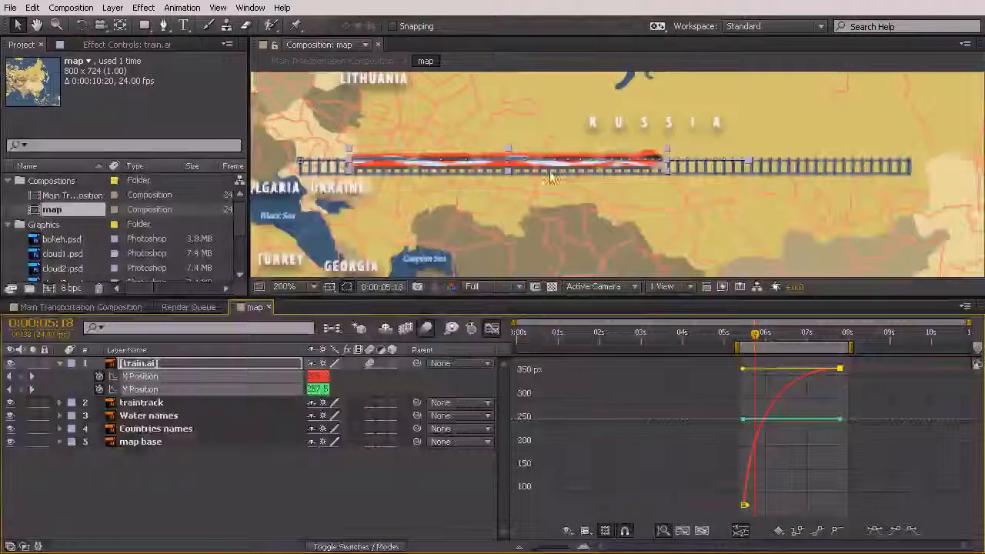
pyautogui.click(674, 398)
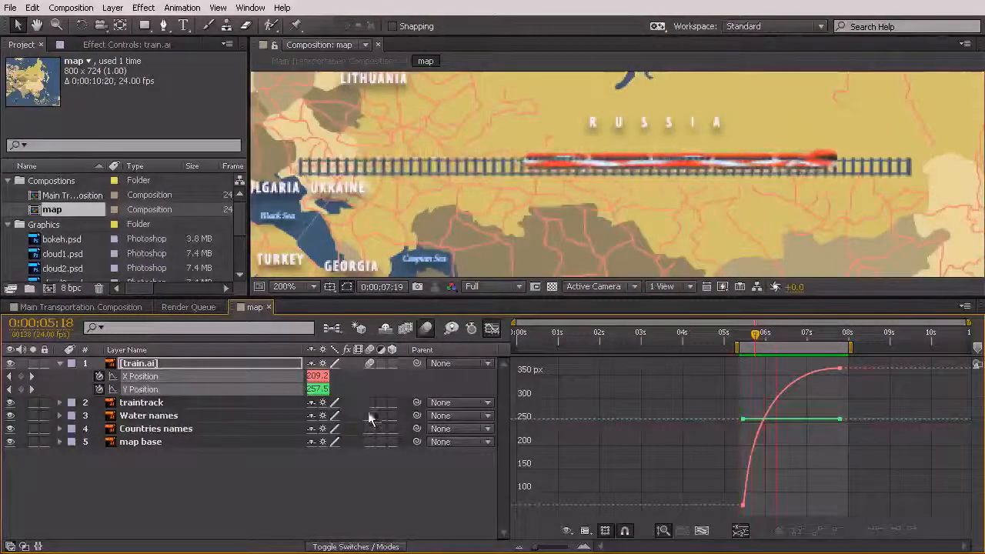
pyautogui.press('space')
pyautogui.moveTo(369, 427); pyautogui.dragTo(370, 442)
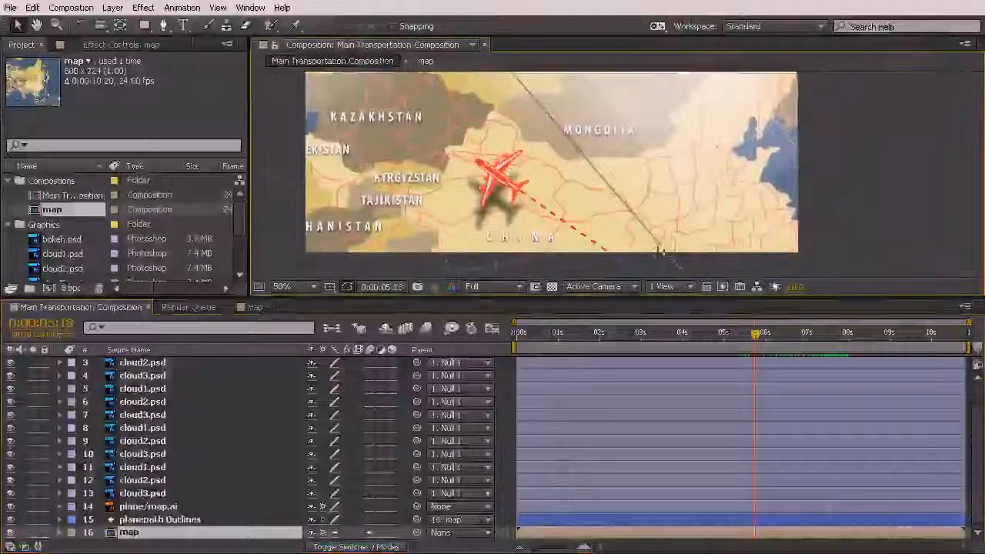
# Enable motion blur for the Main Transportation Composition and all of its layers, including the clouds and the plane
pyautogui.moveTo(547, 334); pyautogui.dragTo(687, 351)
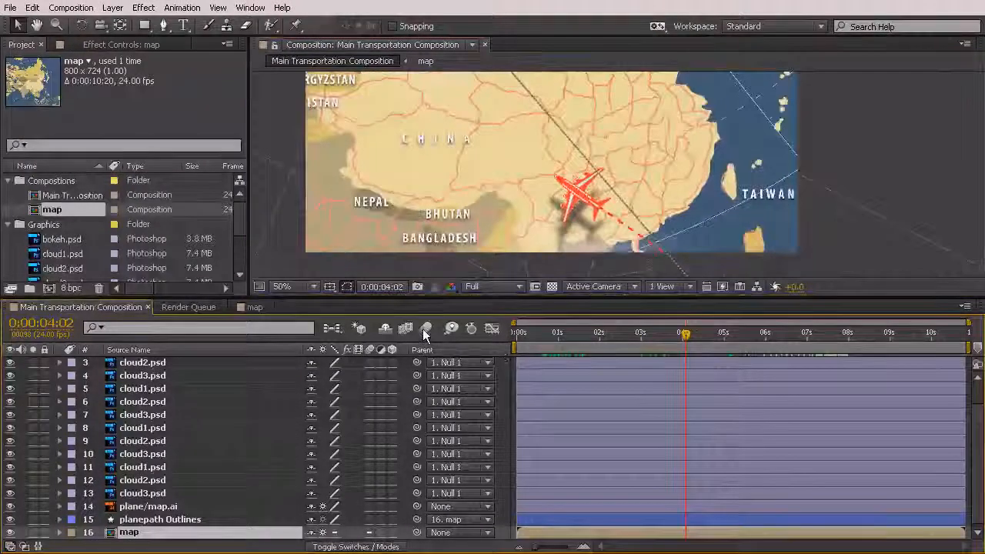
pyautogui.click(426, 331)
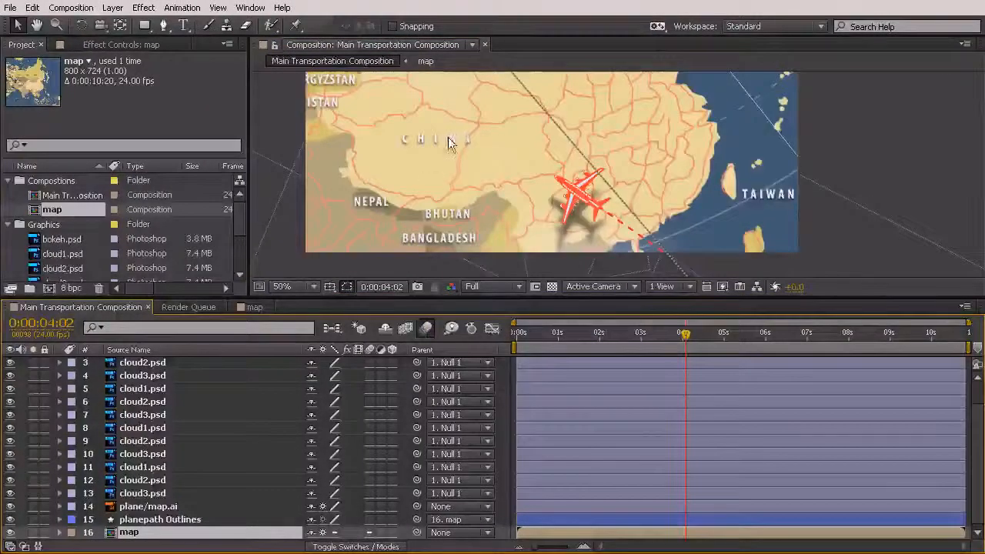
pyautogui.press('space')
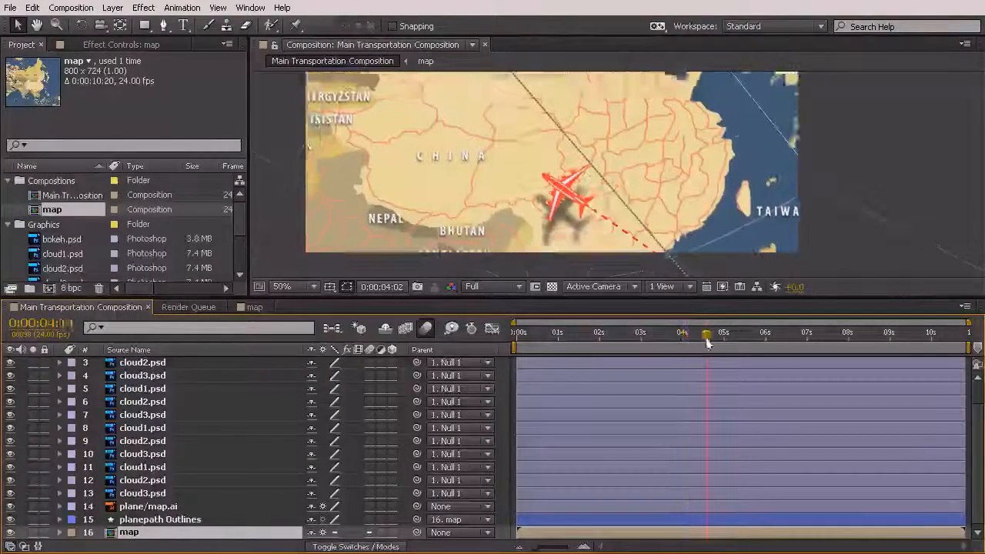
pyautogui.moveTo(760, 351); pyautogui.dragTo(643, 343)
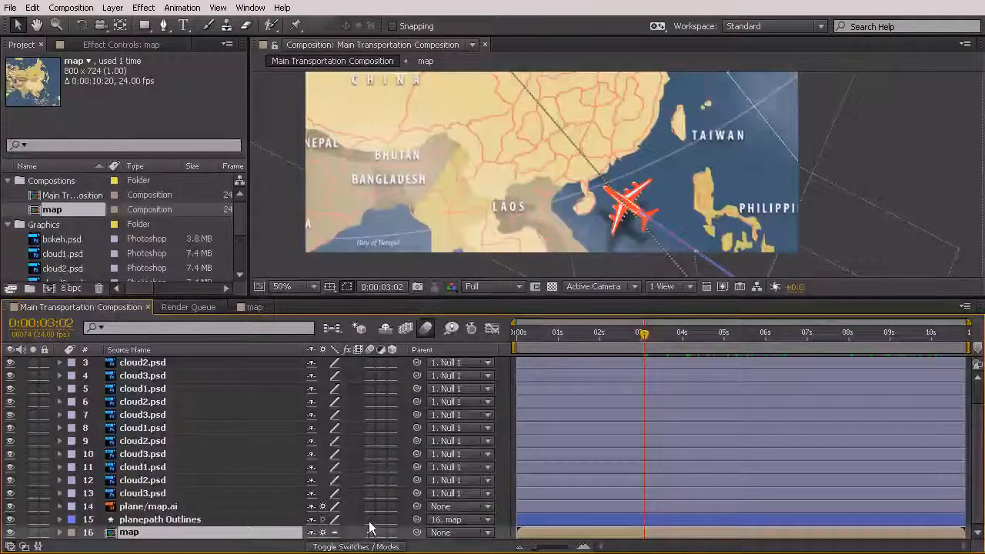
pyautogui.moveTo(370, 520); pyautogui.dragTo(369, 353)
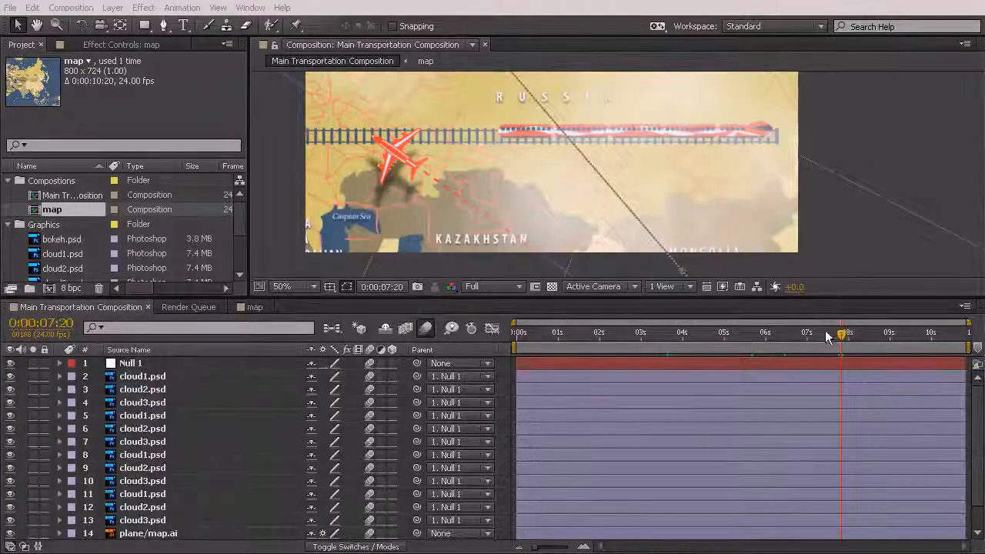
# Scrub the main composition back to 0:00:00:00 and examine the map in the opening frame
pyautogui.moveTo(843, 334); pyautogui.dragTo(517, 339)
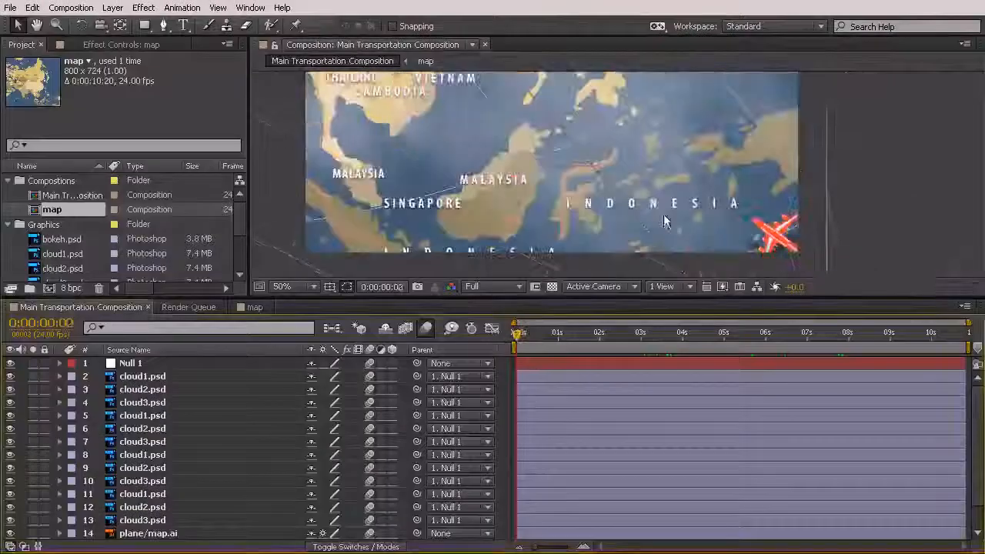
pyautogui.moveTo(624, 129); pyautogui.dragTo(634, 183)
pyautogui.moveTo(686, 111); pyautogui.dragTo(657, 158)
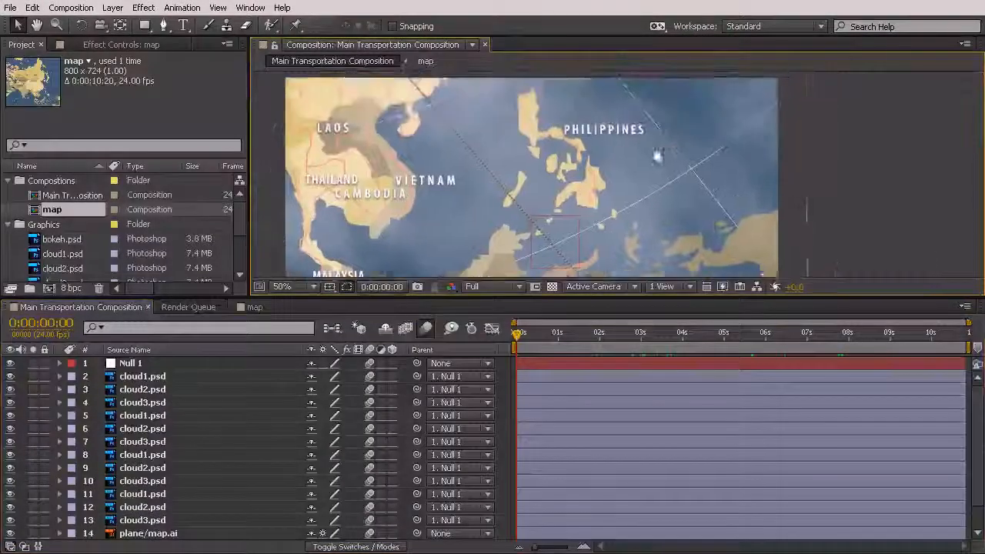